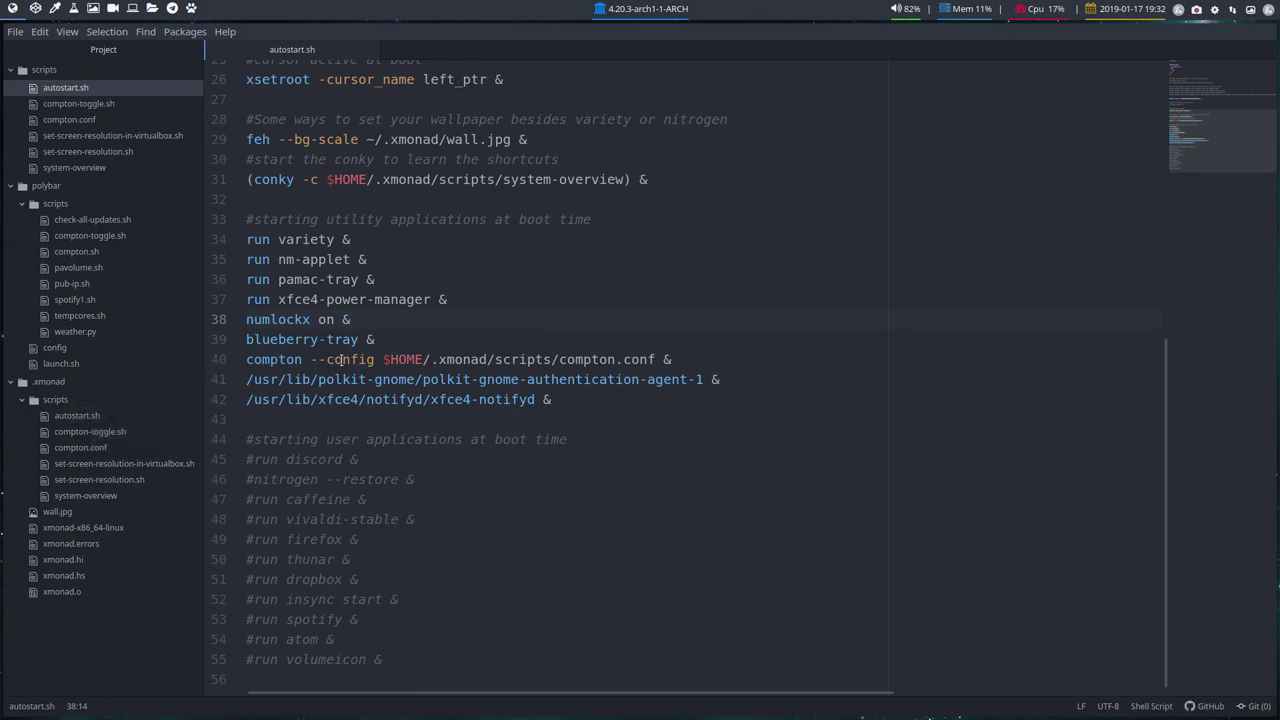
- Examine the compton launch line in autostart.sh, including the path to its configuration file
left_click_drag(674, 359, 240, 369)
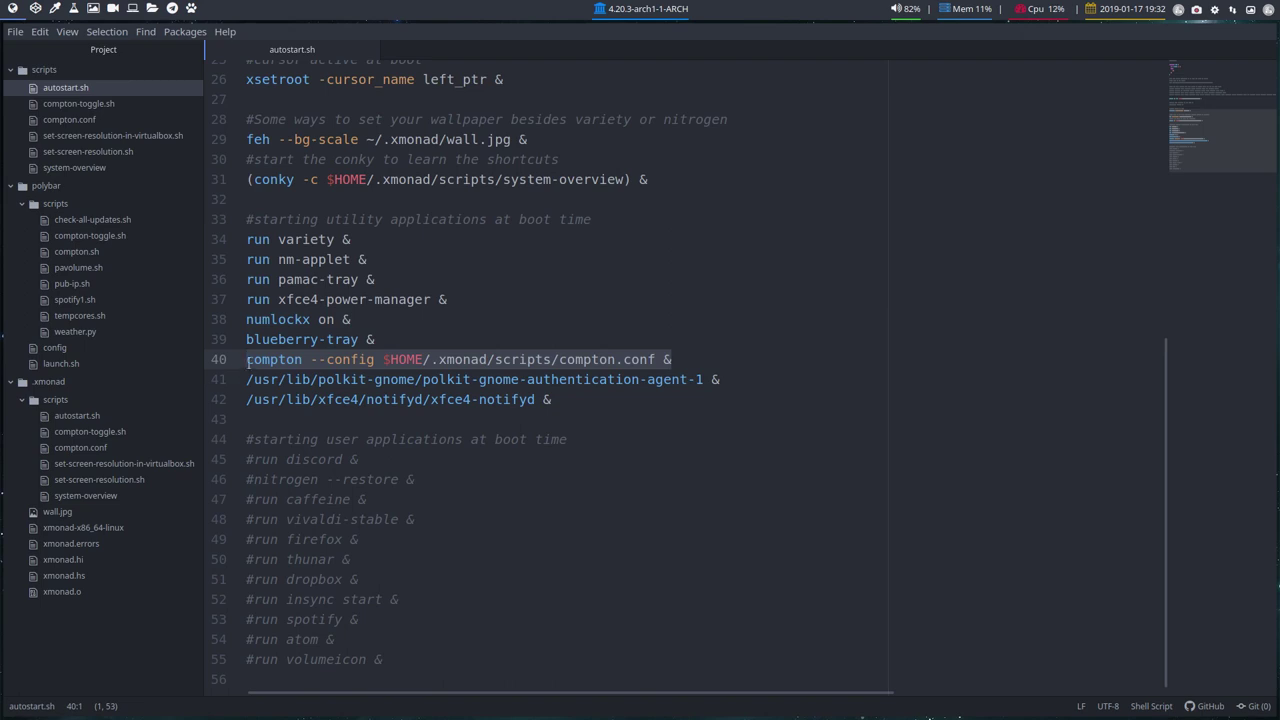
left_click(318, 359)
double_click(394, 360)
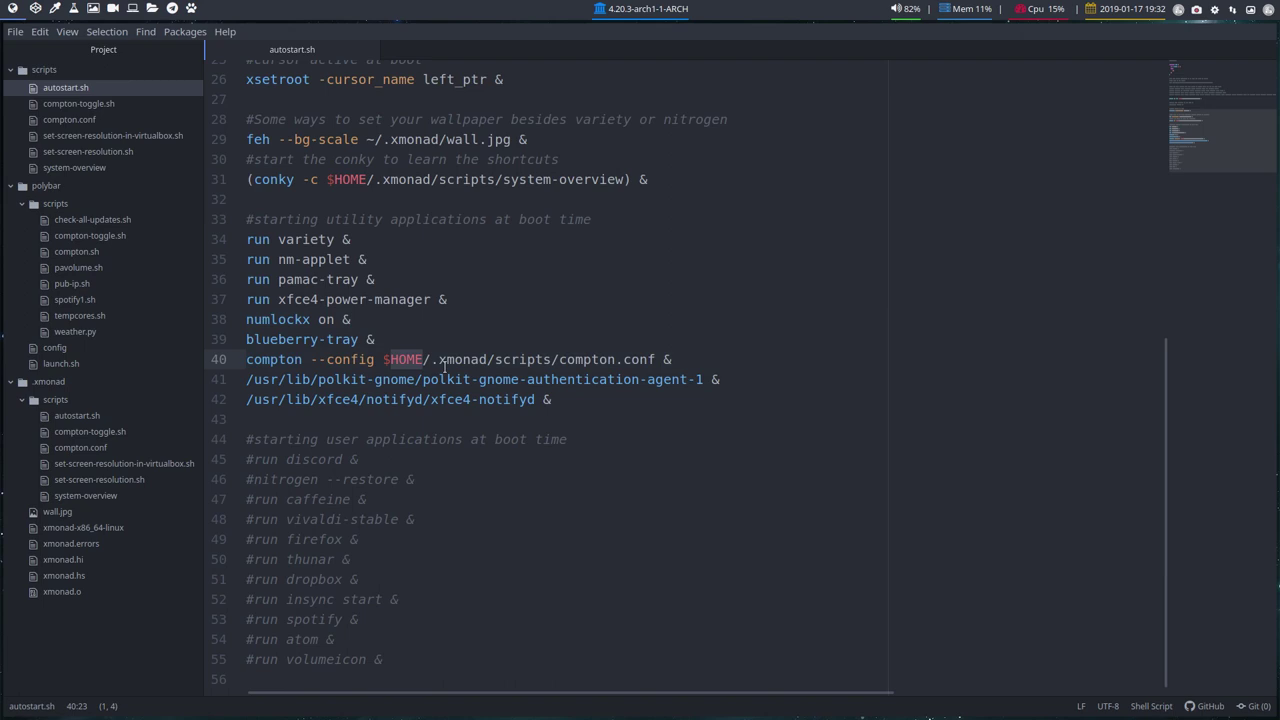
double_click(450, 360)
double_click(541, 360)
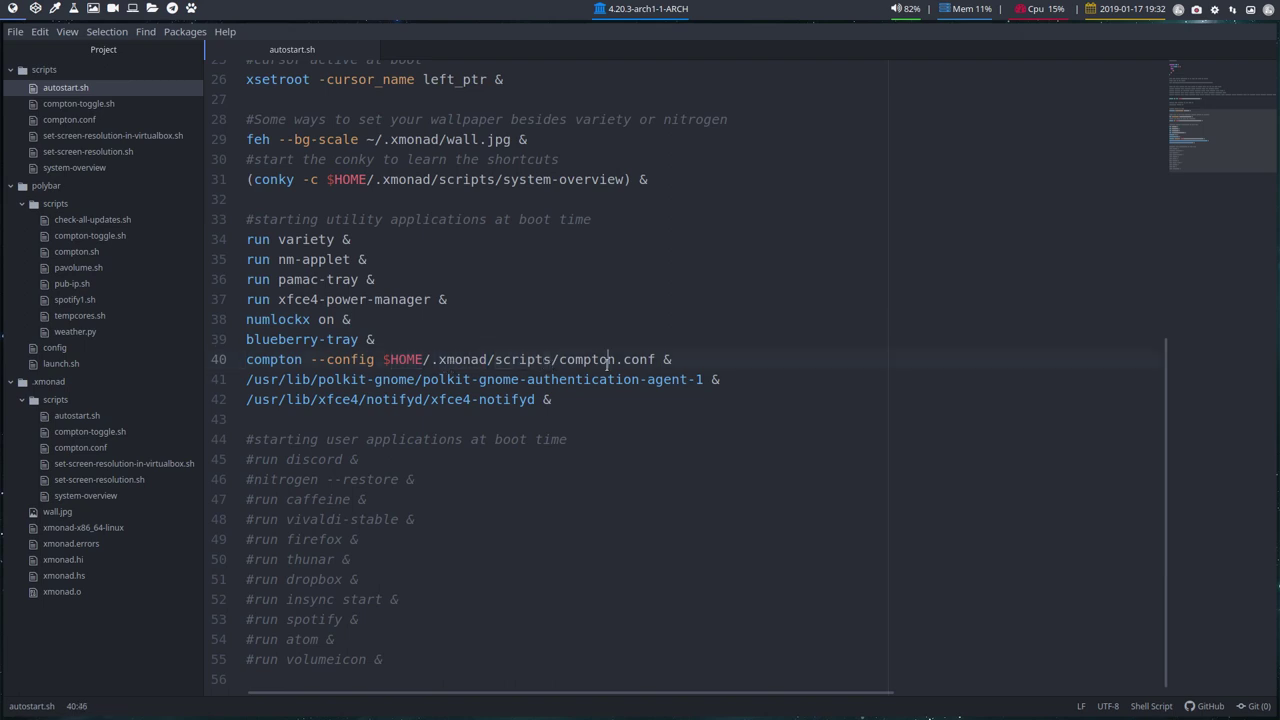
double_click(607, 362)
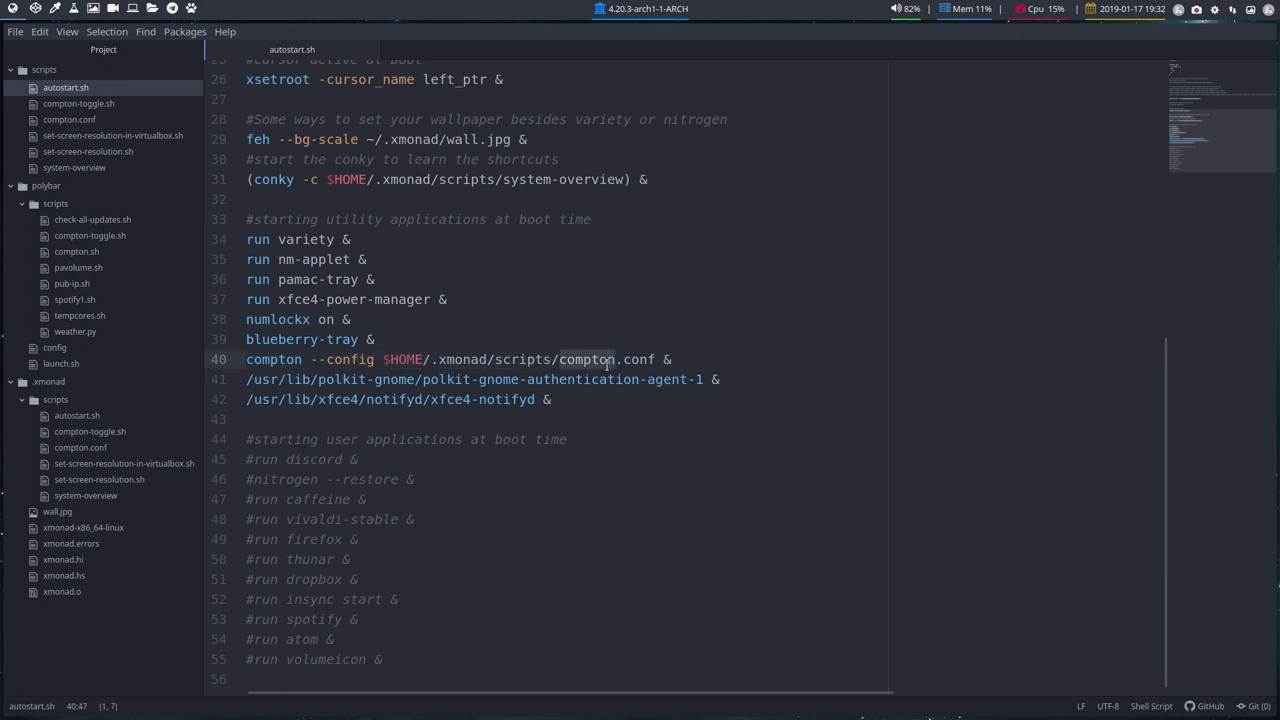
- Open compton.conf from the .xmonad scripts folder and examine its Shadow, Opacity and Fading sections
left_click(90, 449)
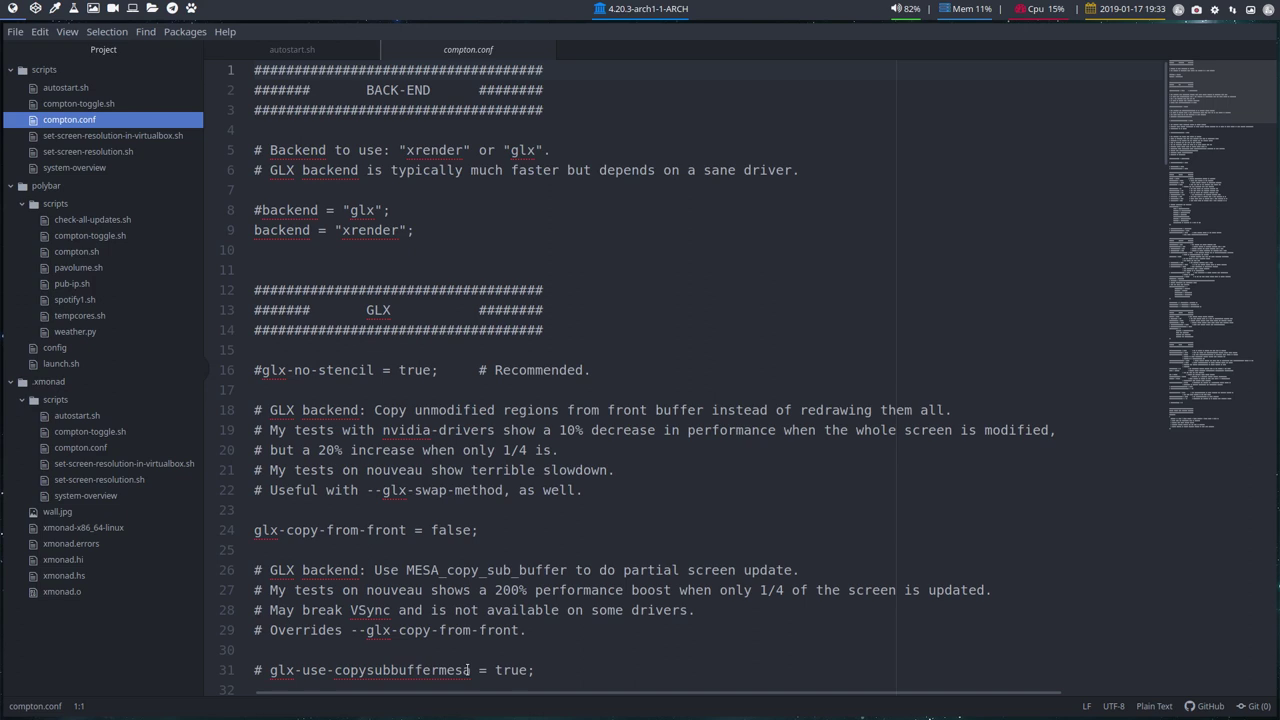
scroll(521, 640, "down", 5)
scroll(526, 550, "down", 7)
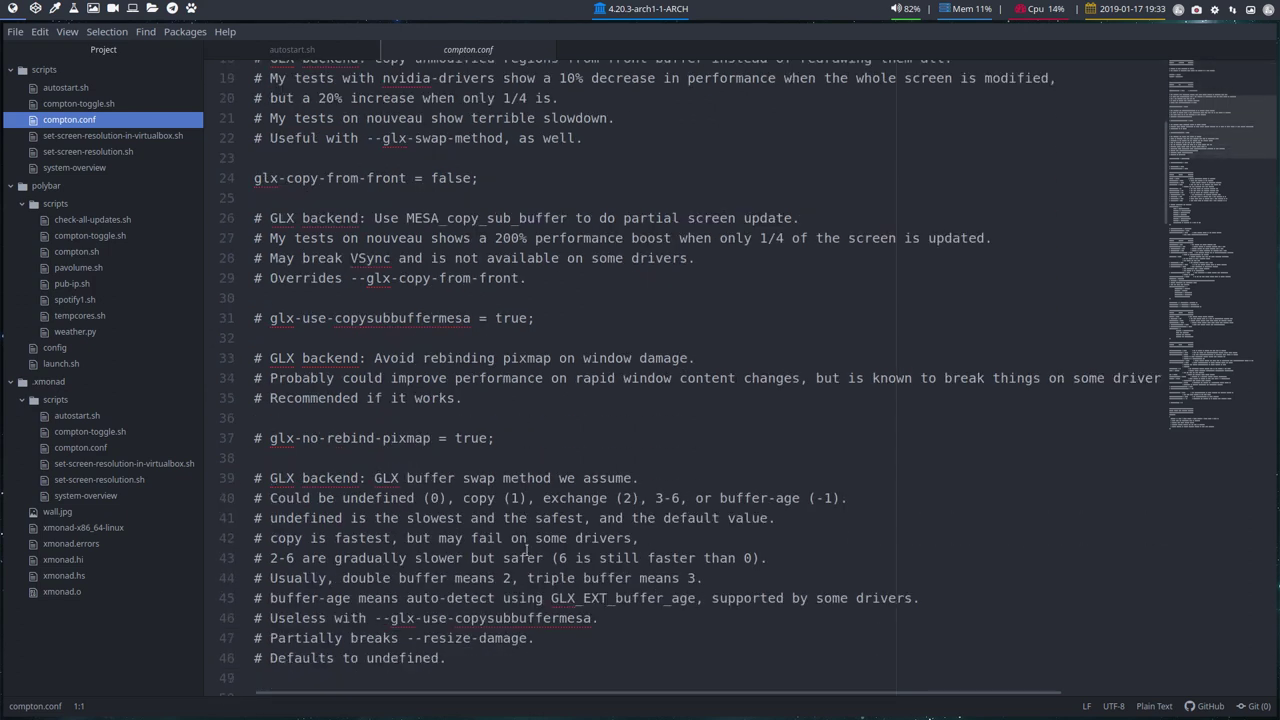
scroll(527, 550, "down", 3)
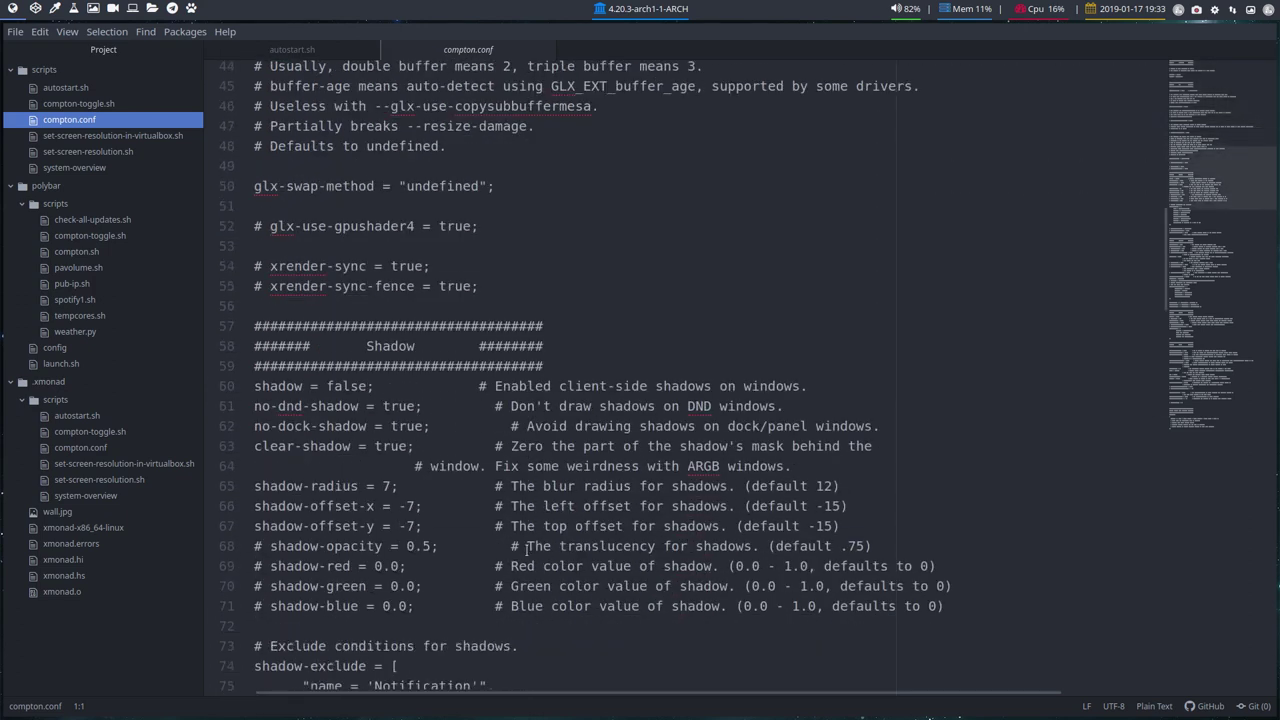
left_click_drag(343, 340, 456, 341)
scroll(460, 504, "down", 8)
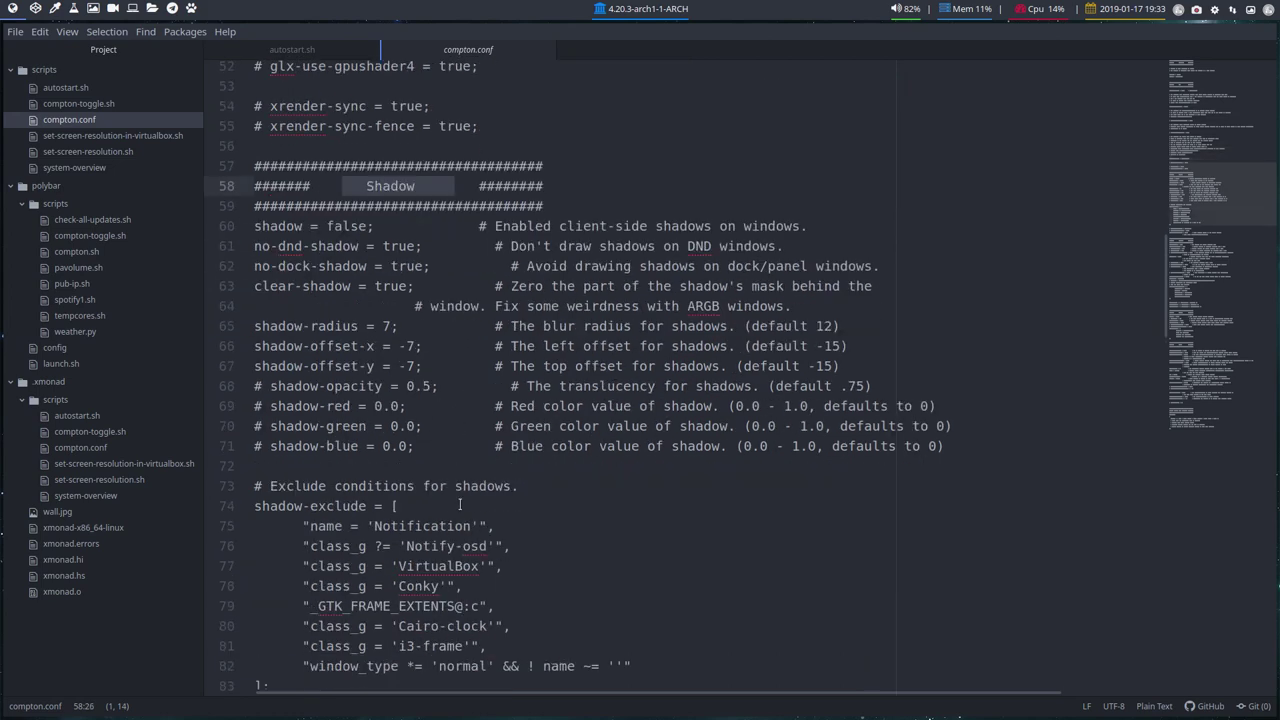
scroll(460, 504, "down", 2)
left_click_drag(366, 463, 456, 463)
scroll(445, 524, "down", 3)
scroll(445, 528, "down", 7)
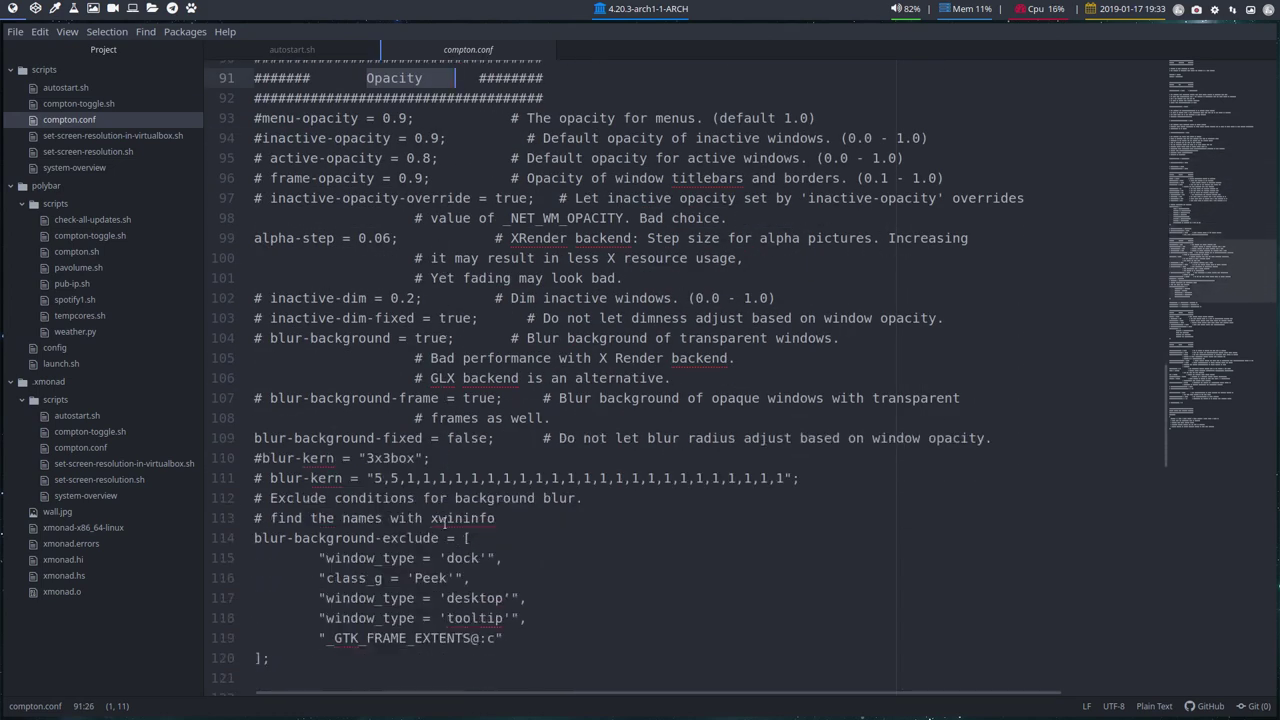
scroll(445, 524, "down", 1)
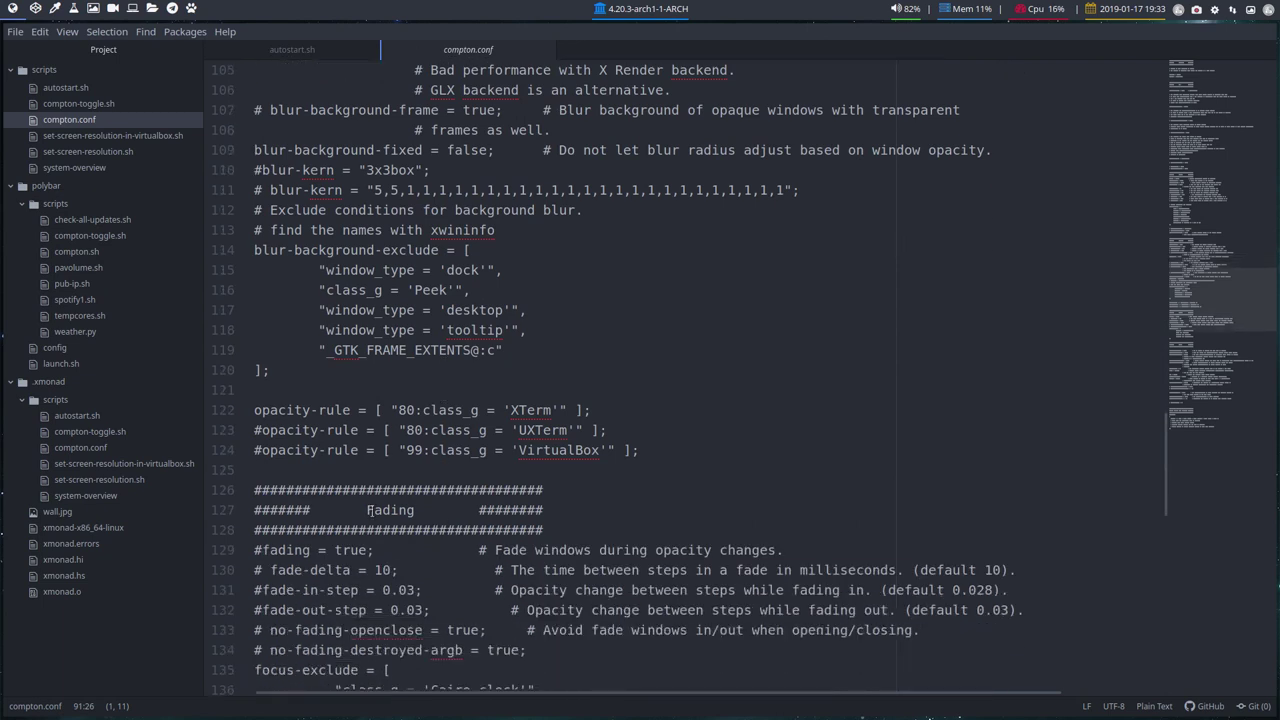
left_click_drag(368, 510, 426, 518)
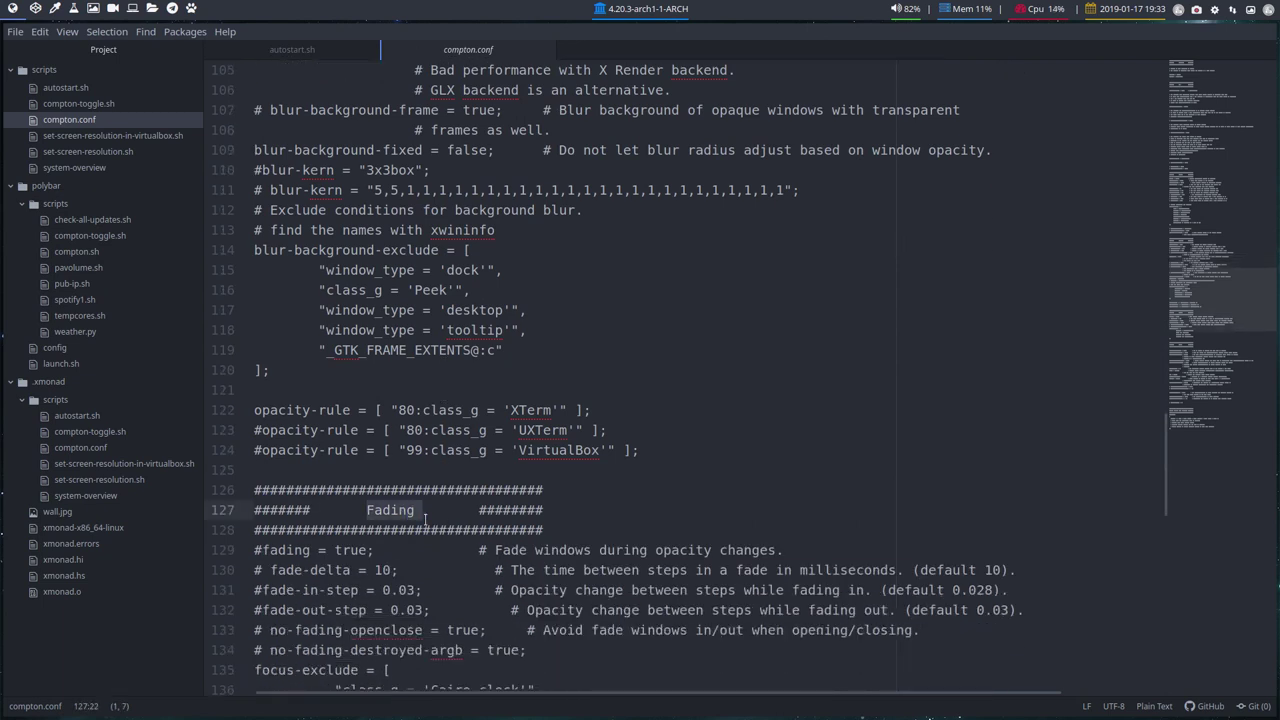
scroll(410, 514, "up", 4)
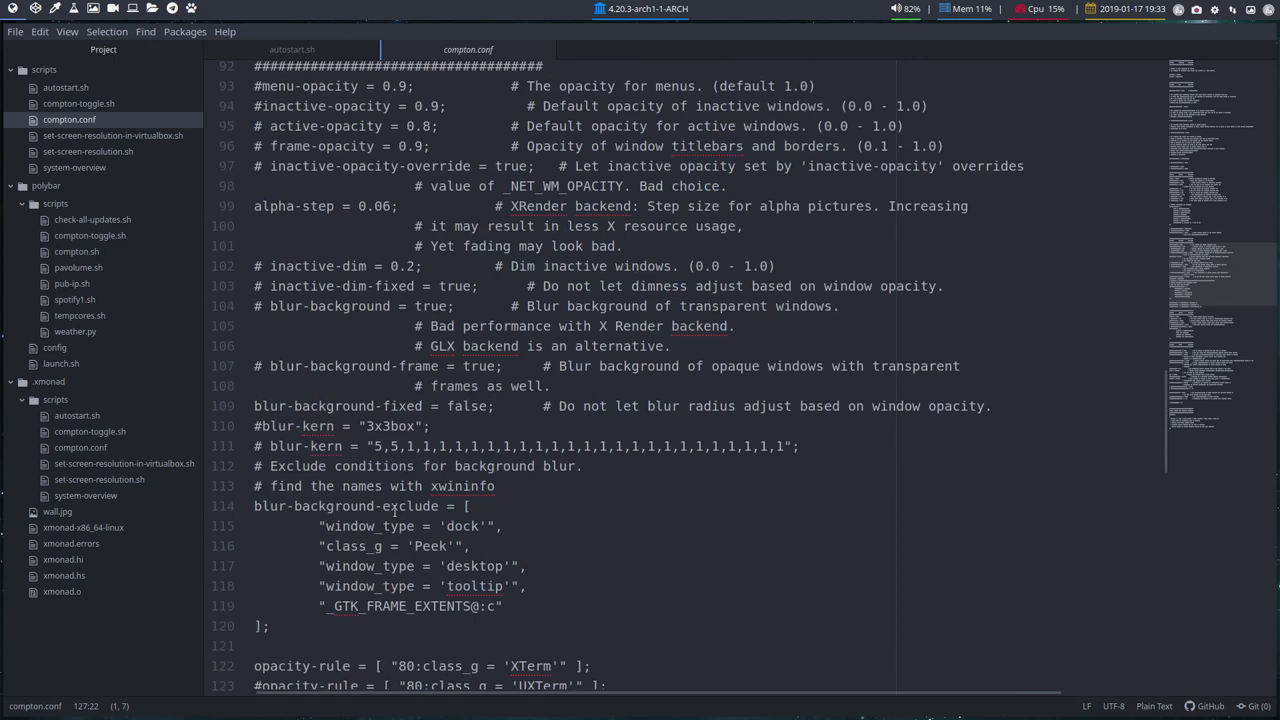
scroll(395, 510, "up", 5)
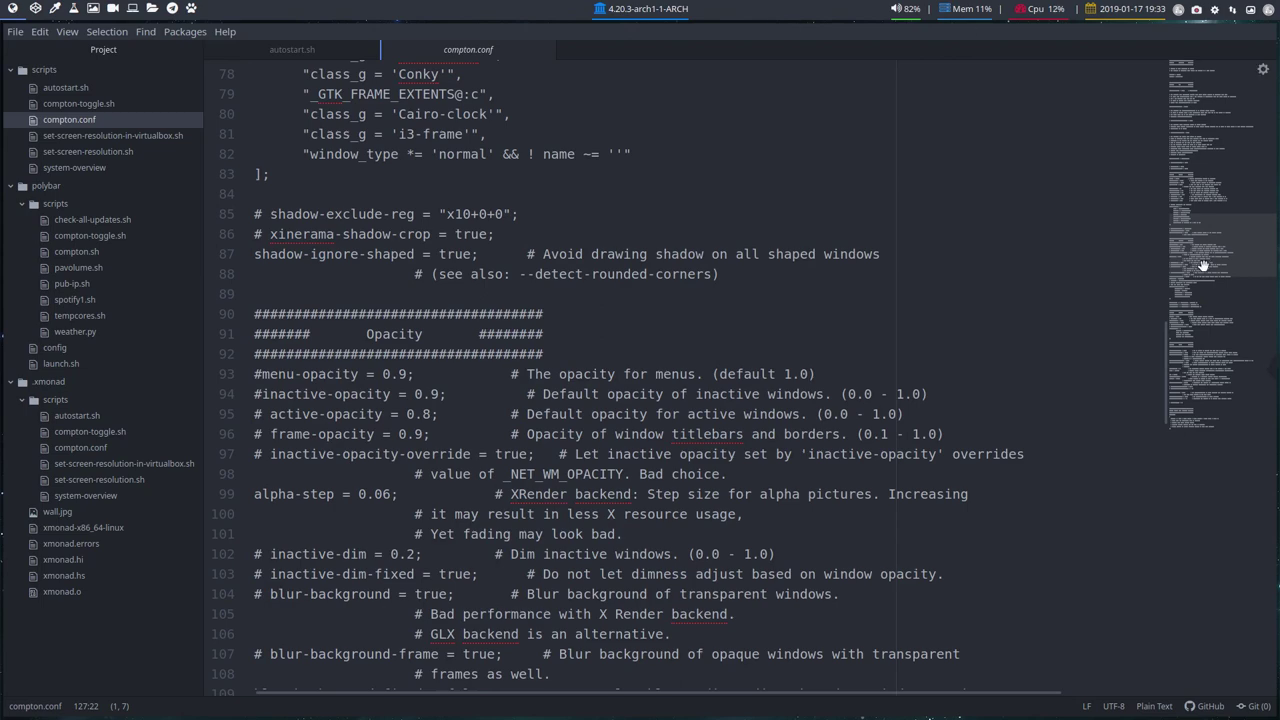
- Open a terminal window to look at its transparency and close it again
key("ctrl+alt+t")
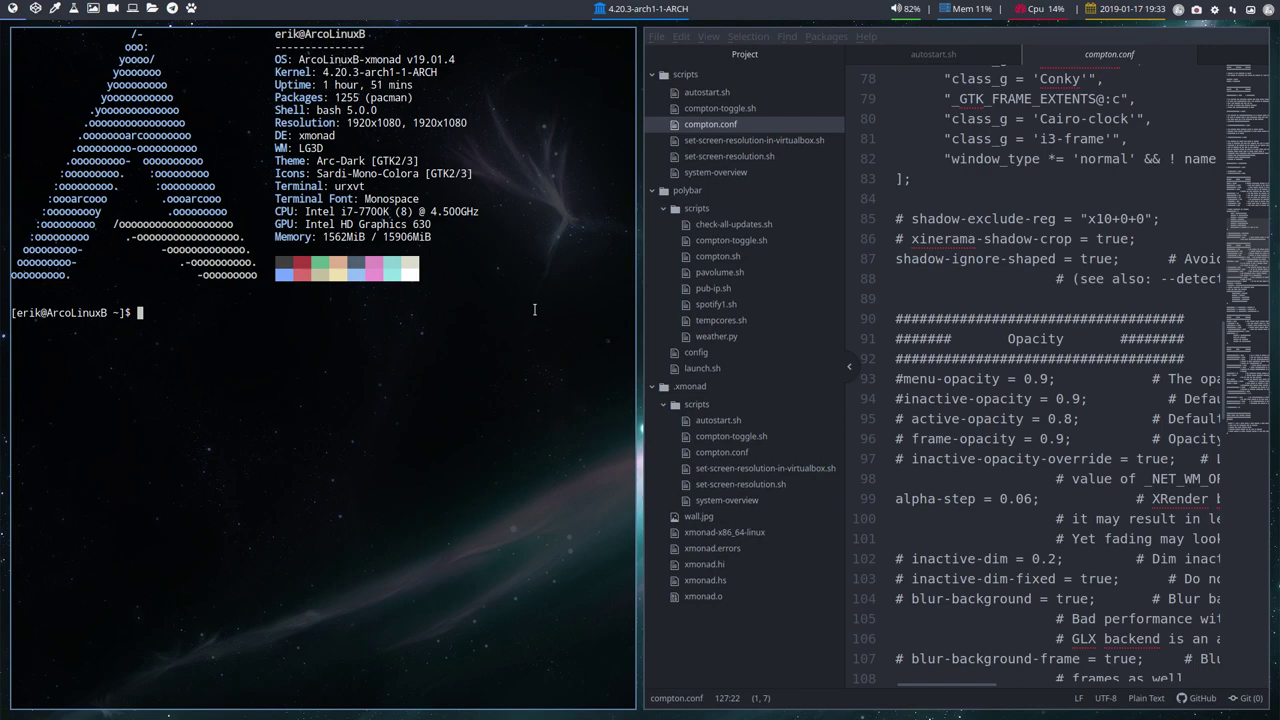
key("super+q")
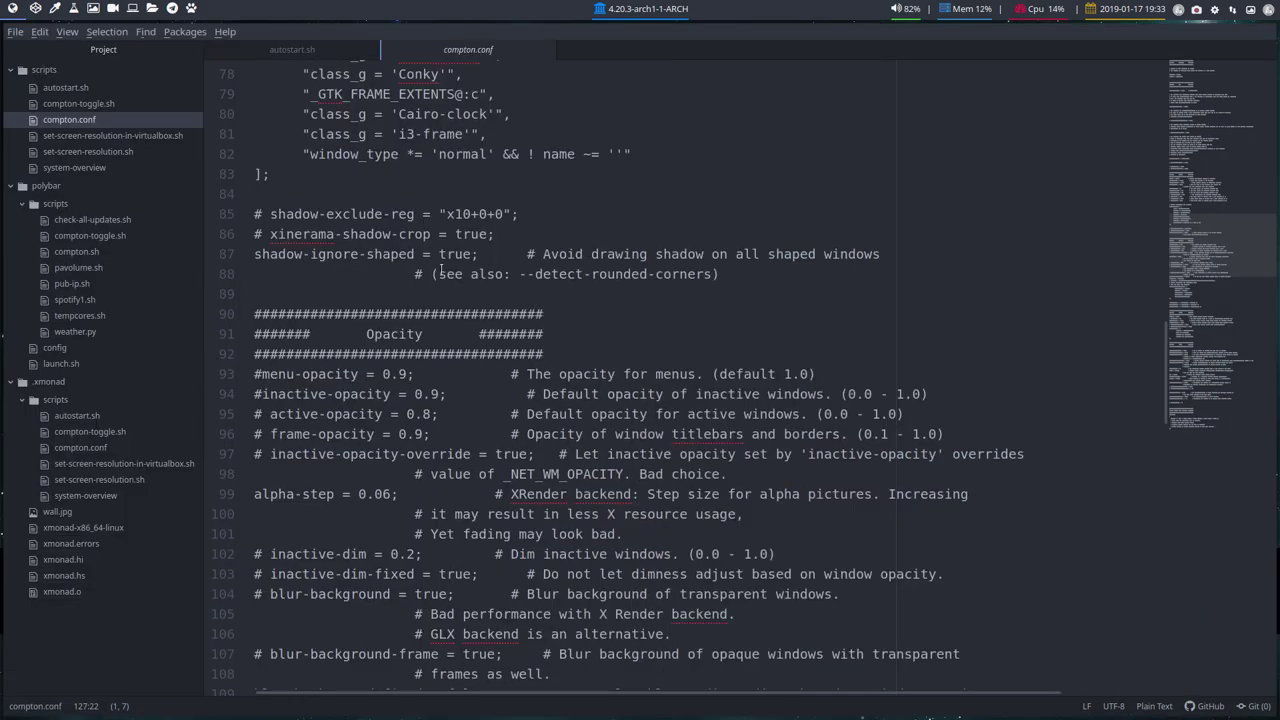
- Examine the glx and xrender backend lines in the BACK-END section of compton.conf
scroll(420, 272, "up", 15)
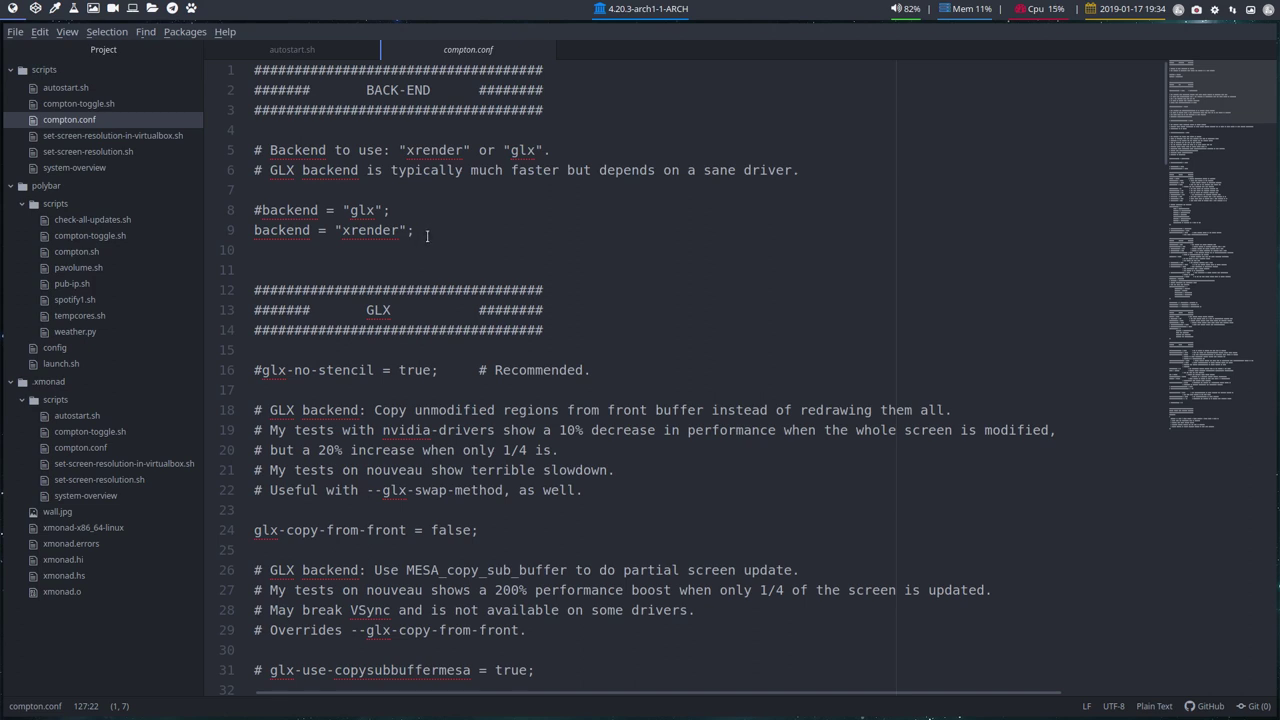
left_click_drag(427, 236, 249, 211)
left_click(419, 194)
left_click(343, 231)
left_click_drag(343, 231, 402, 237)
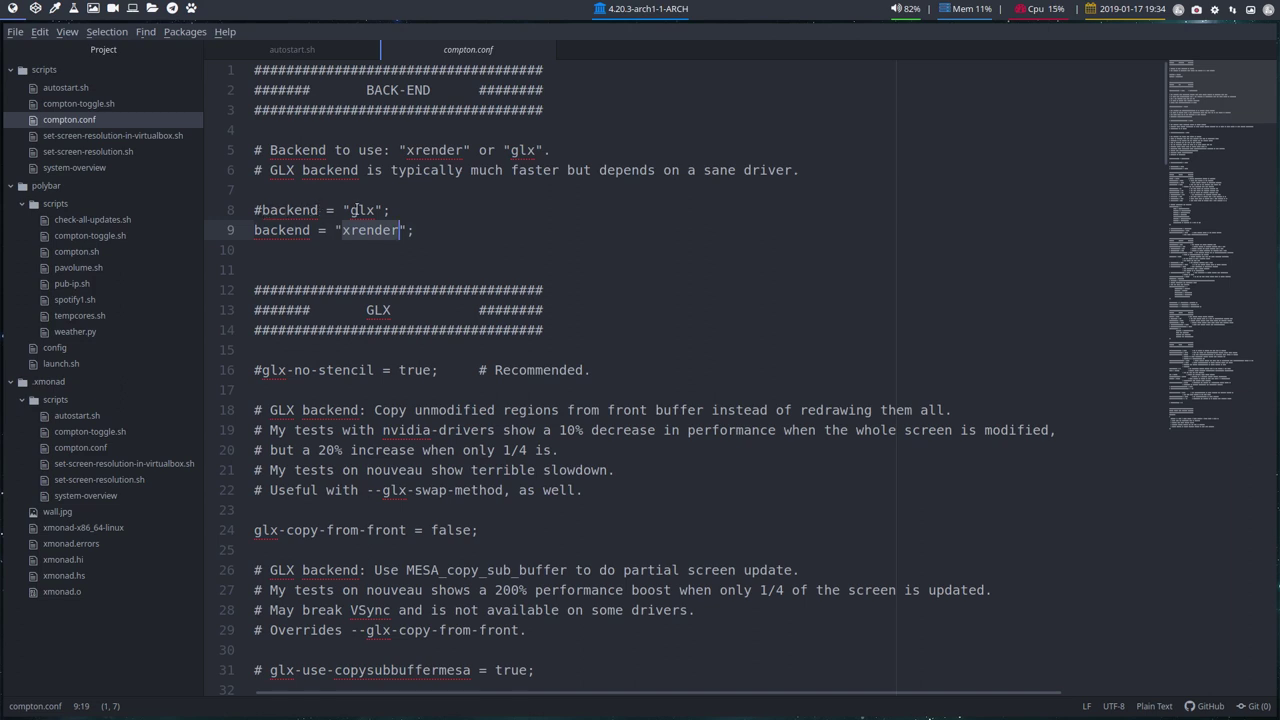
left_click_drag(415, 230, 247, 215)
- Switch the compton backend to glx by commenting out the xrender line and uncommenting the glx line, and save the file
left_click(254, 232)
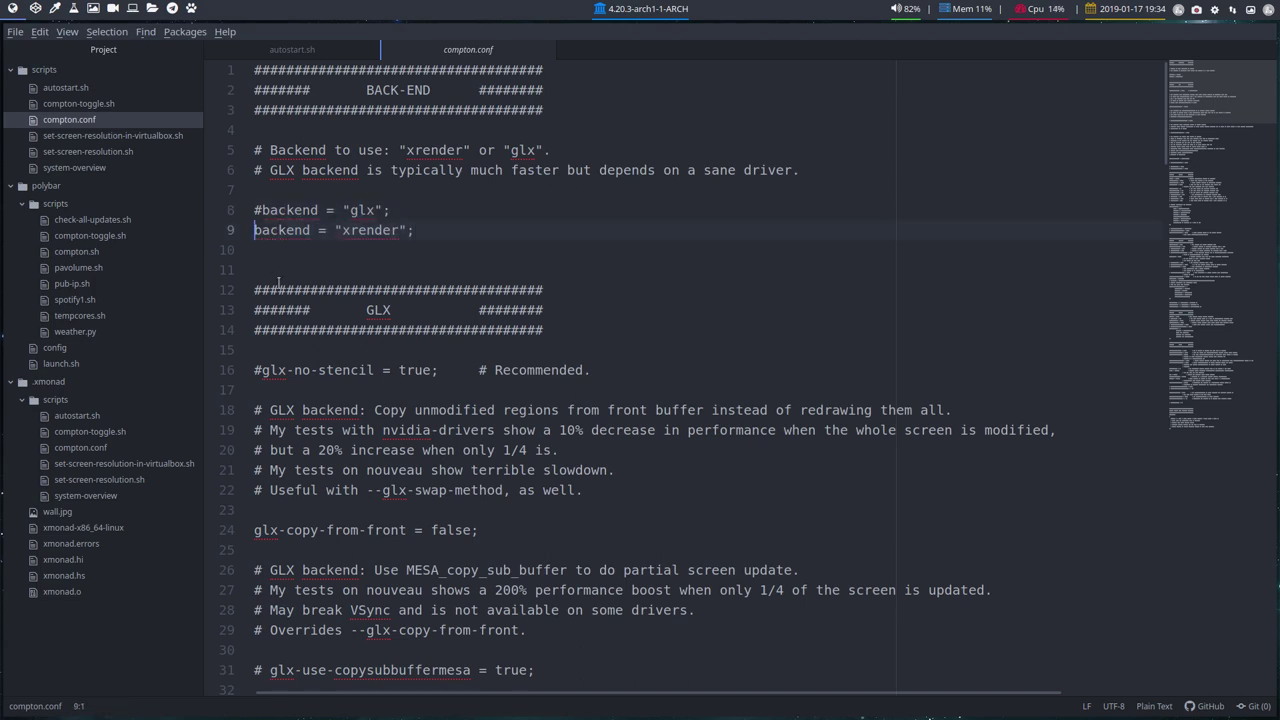
type("#")
key("Up")
key("BackSpace")
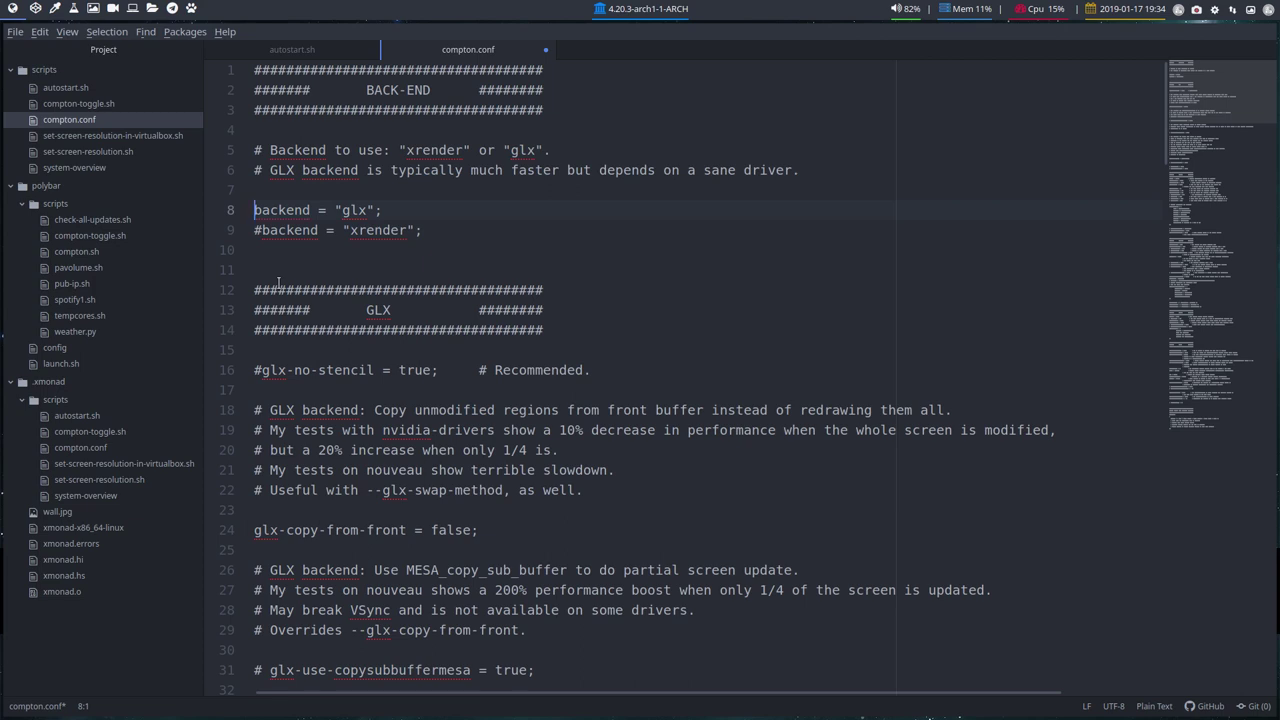
key("ctrl+s")
- Look through the remaining sections of compton.conf, from GLX to Window type settings, and return to the start of the file
scroll(366, 338, "down", 3)
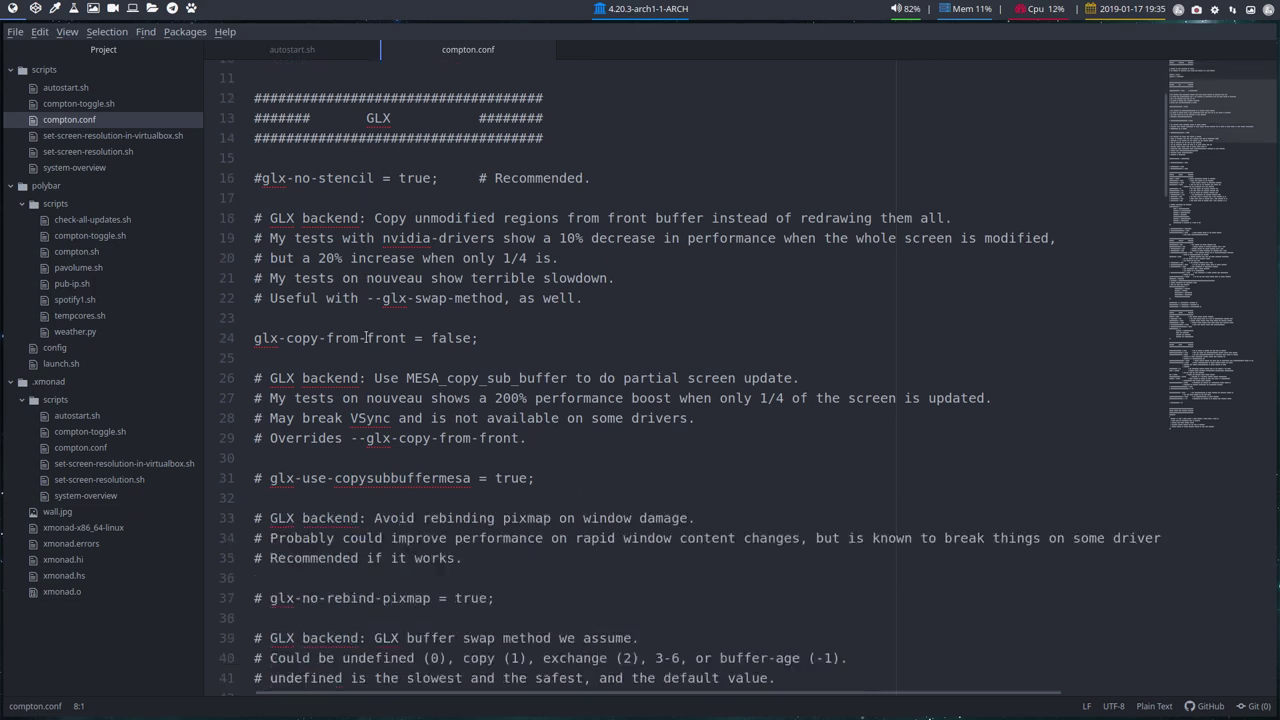
scroll(366, 338, "down", 2)
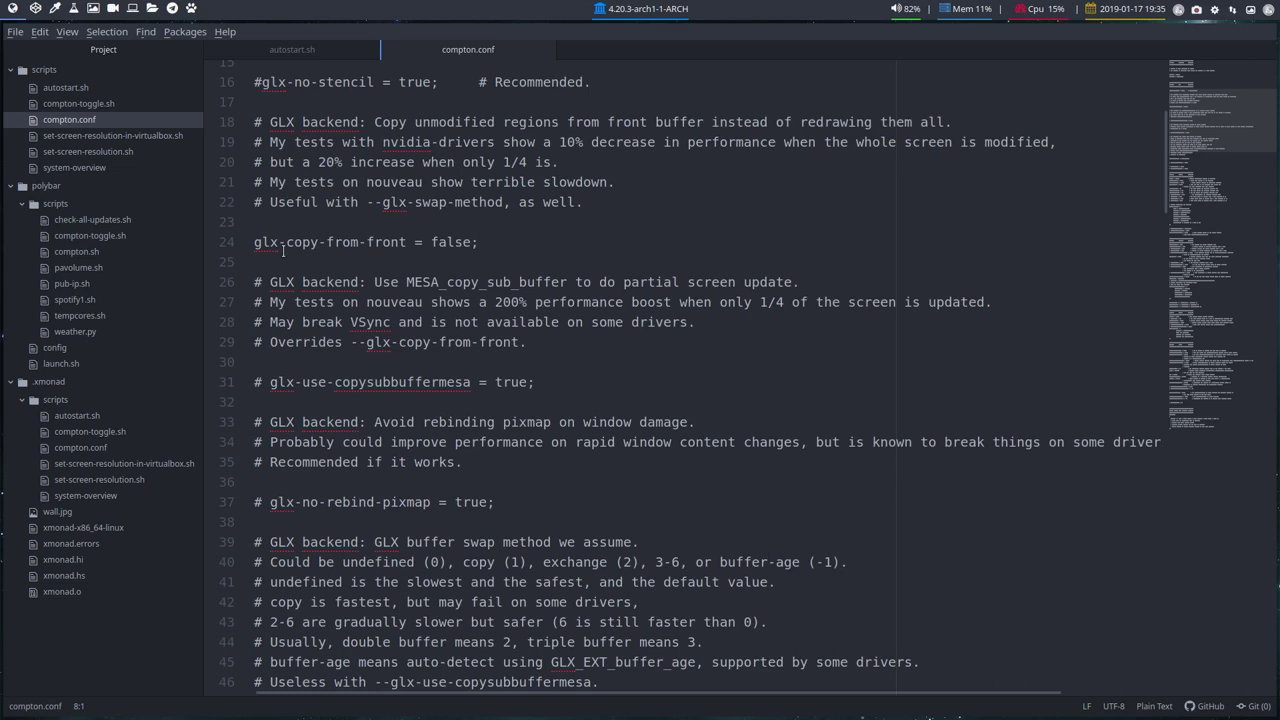
scroll(283, 251, "down", 13)
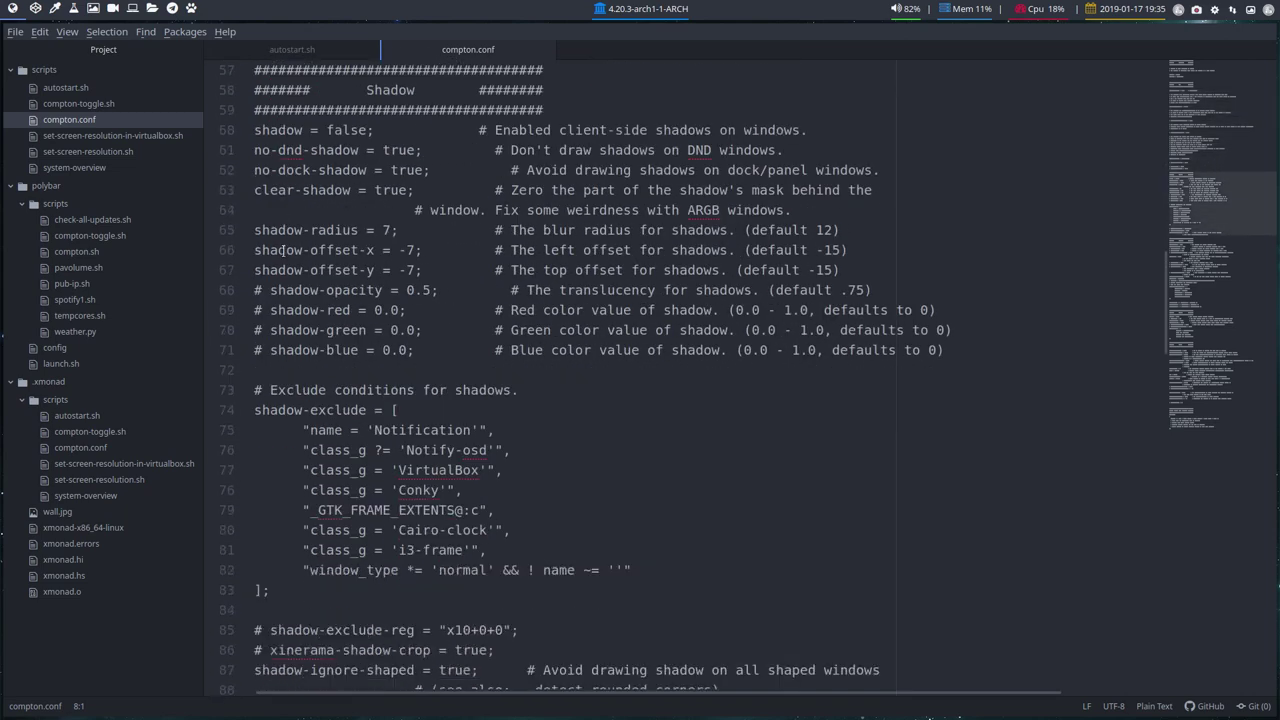
scroll(283, 251, "down", 9)
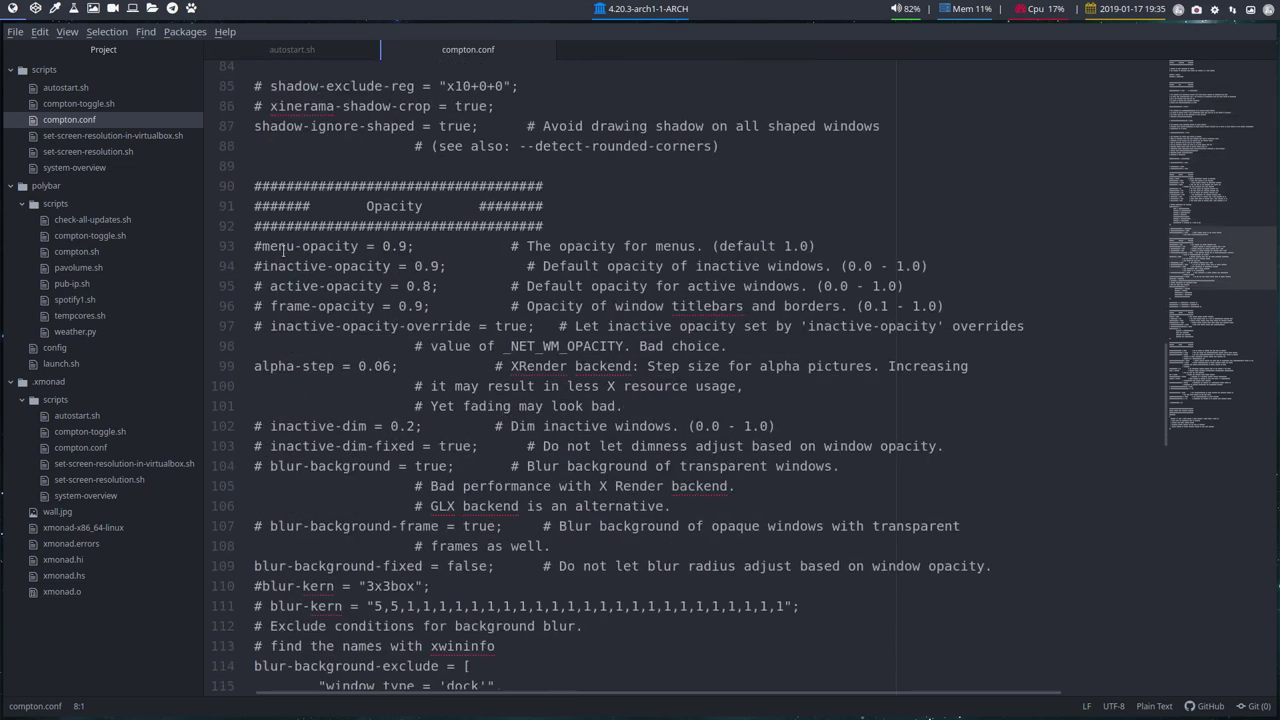
scroll(283, 251, "down", 13)
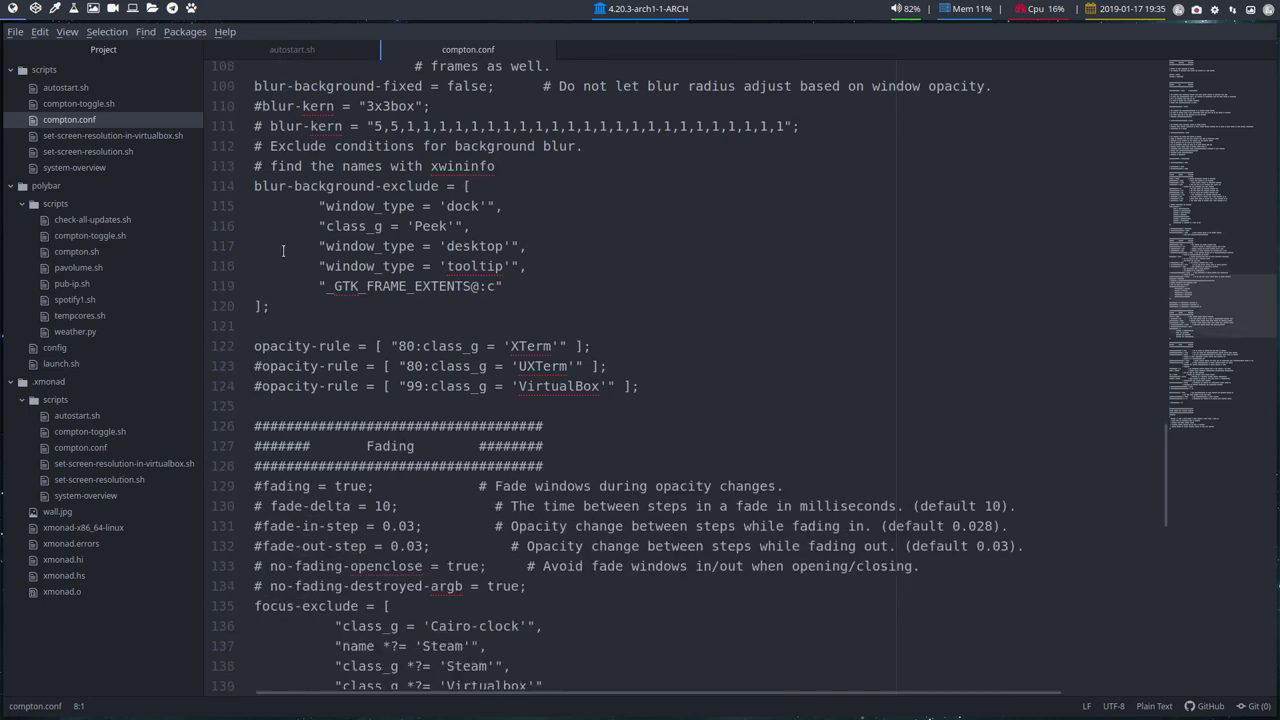
scroll(283, 251, "down", 6)
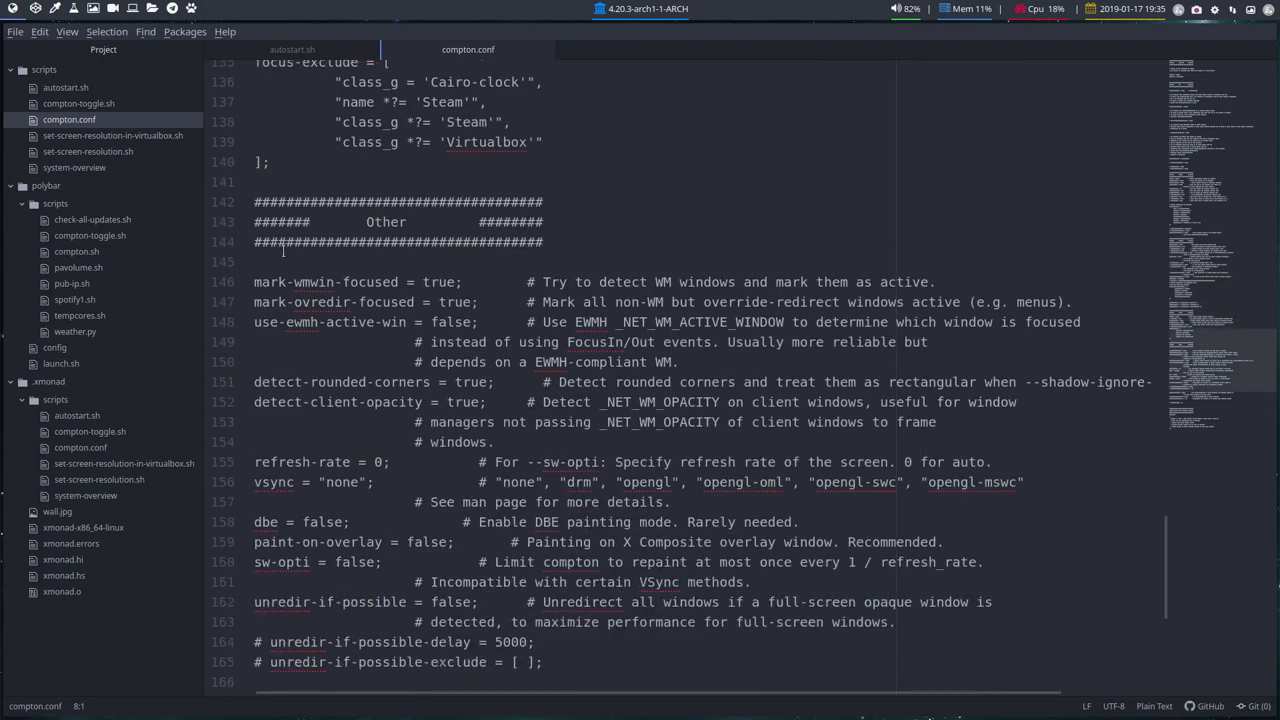
scroll(283, 251, "down", 5)
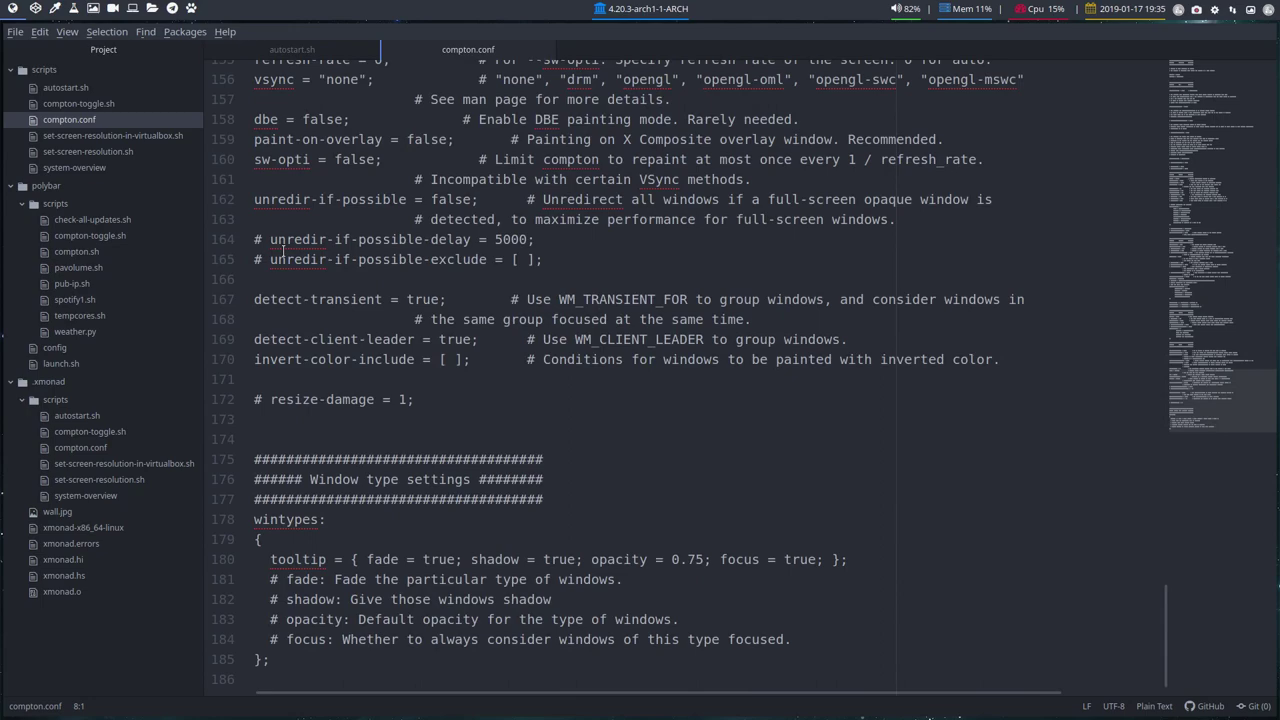
scroll(283, 251, "up", 20)
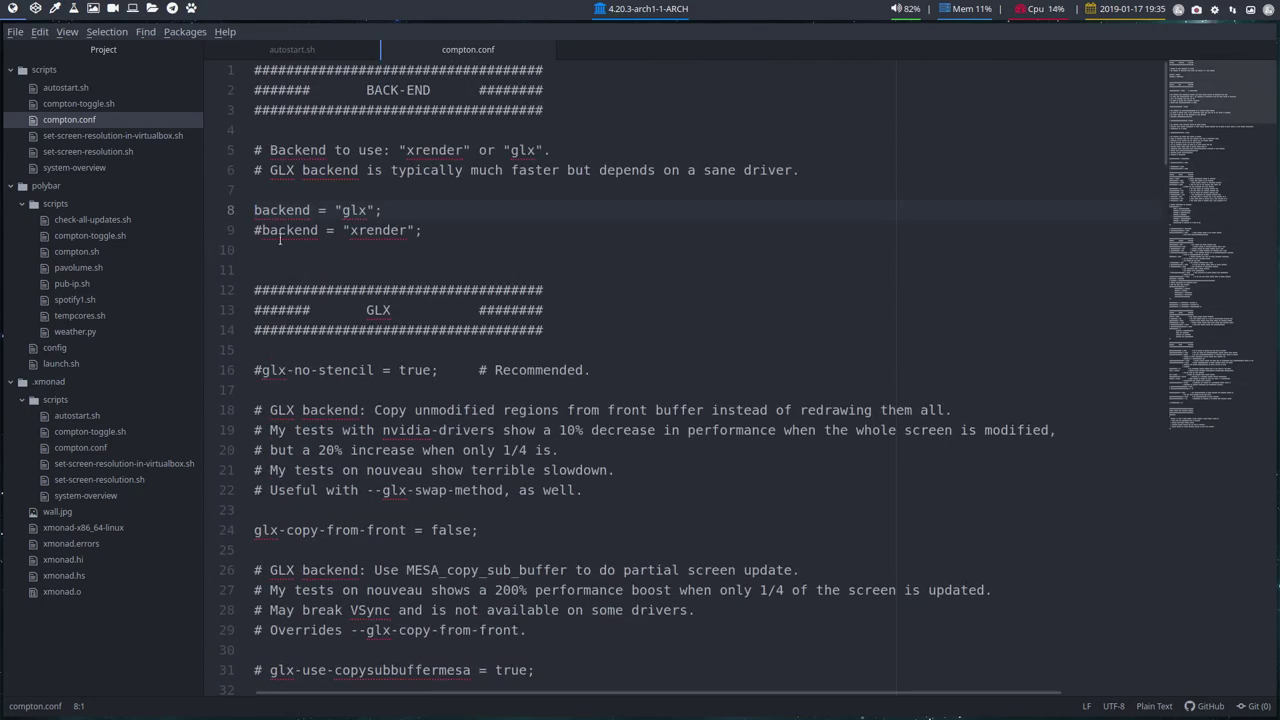
- Restore the xrender backend by commenting out the glx line and uncommenting the xrender line, and save compton.conf
type("#")
key("Down")
key("BackSpace")
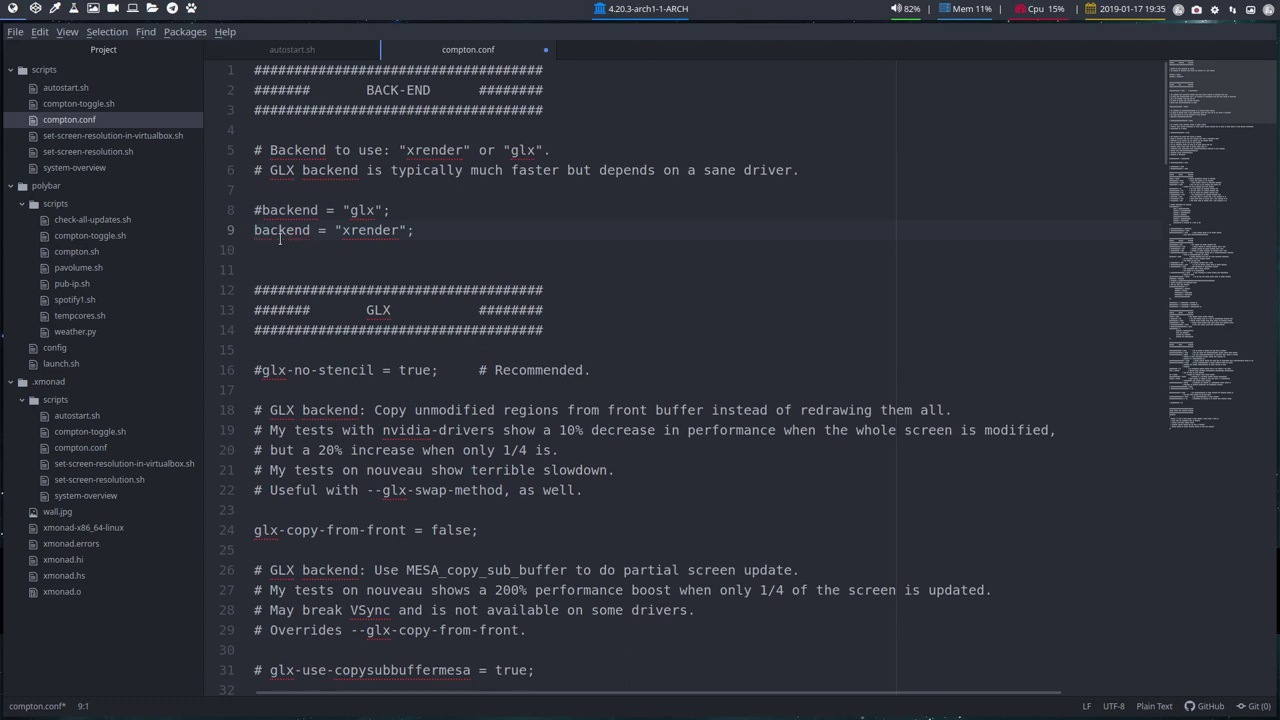
key("ctrl+s")
- In autostart.sh, append a hyphen and the account's username to the compton config file's base name in the launch line, and save
left_click(318, 49)
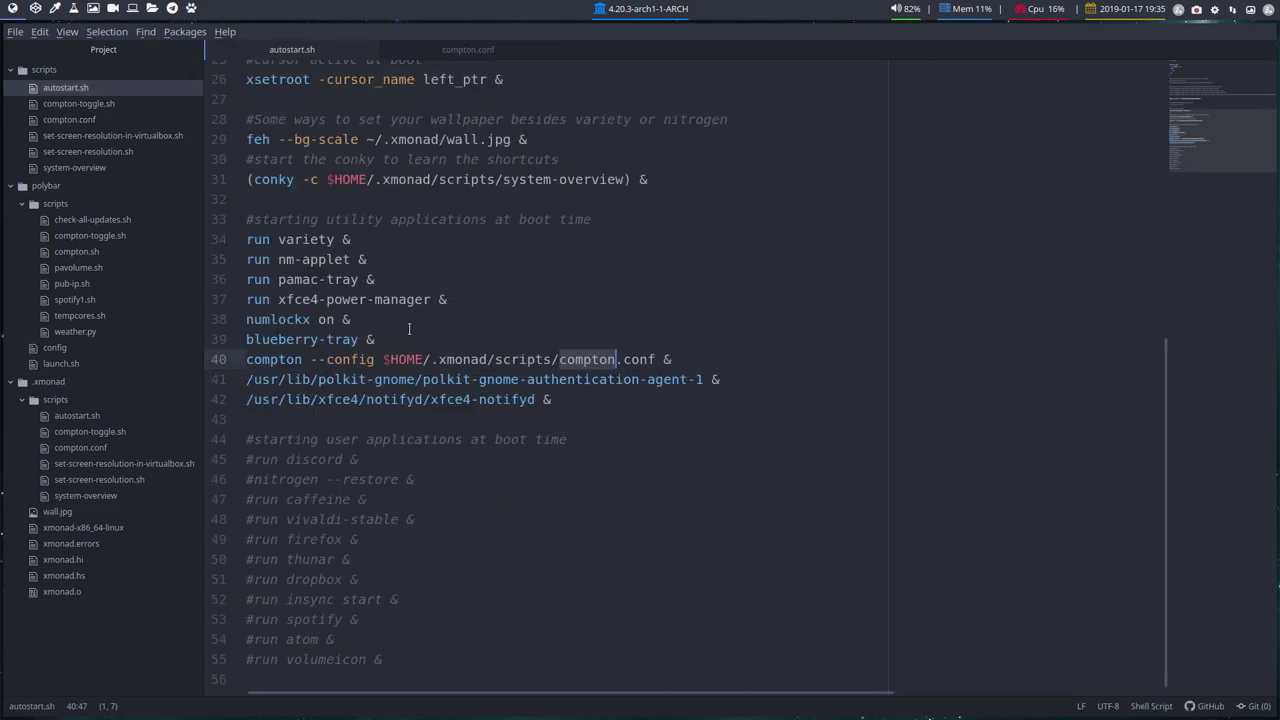
left_click(374, 359)
left_click_drag(247, 359, 661, 359)
left_click(611, 359)
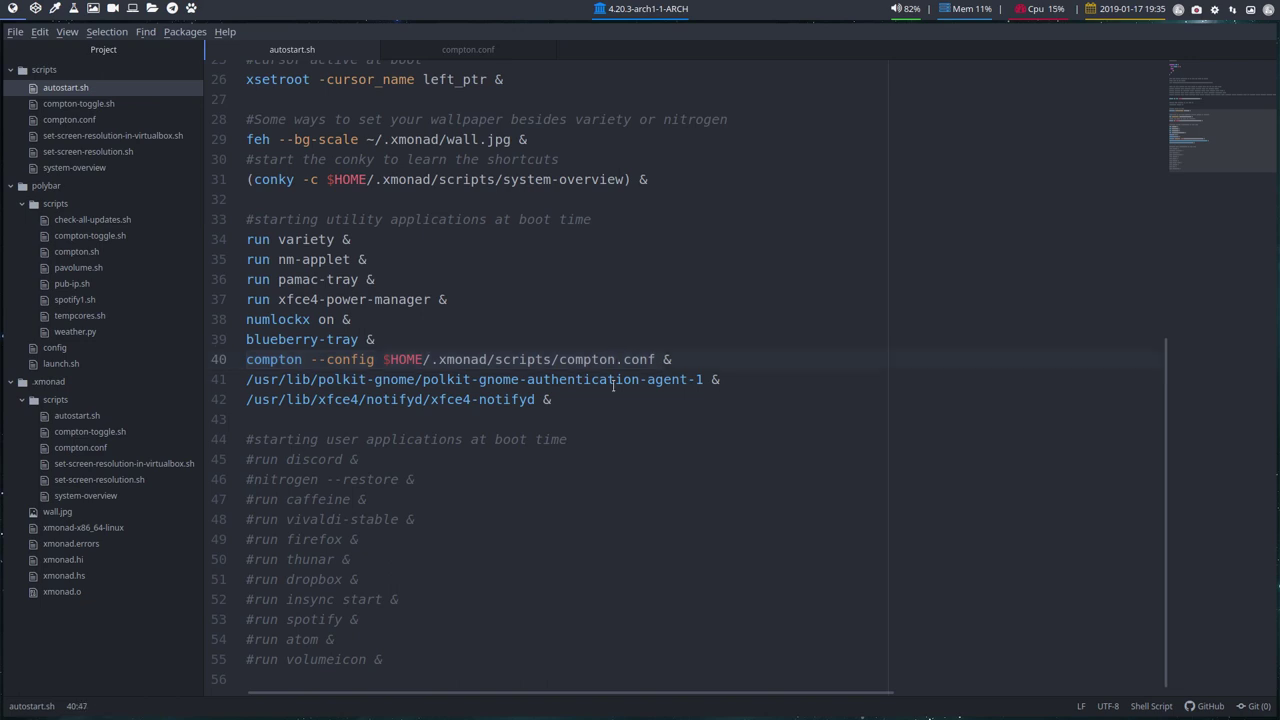
type("-erik")
key("ctrl+s")
- Switch to the second workspace, start the file manager there, and go to the .xmonad/scripts folder
key("super+2")
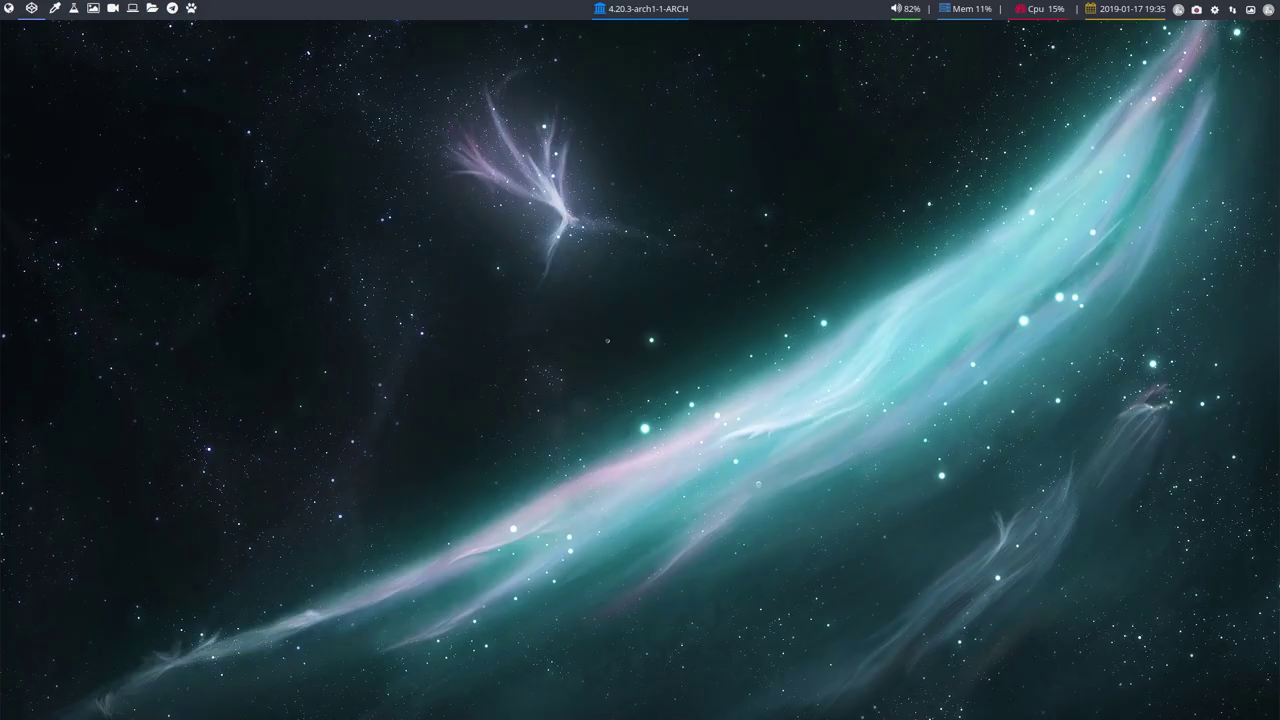
key("super+shift+Return")
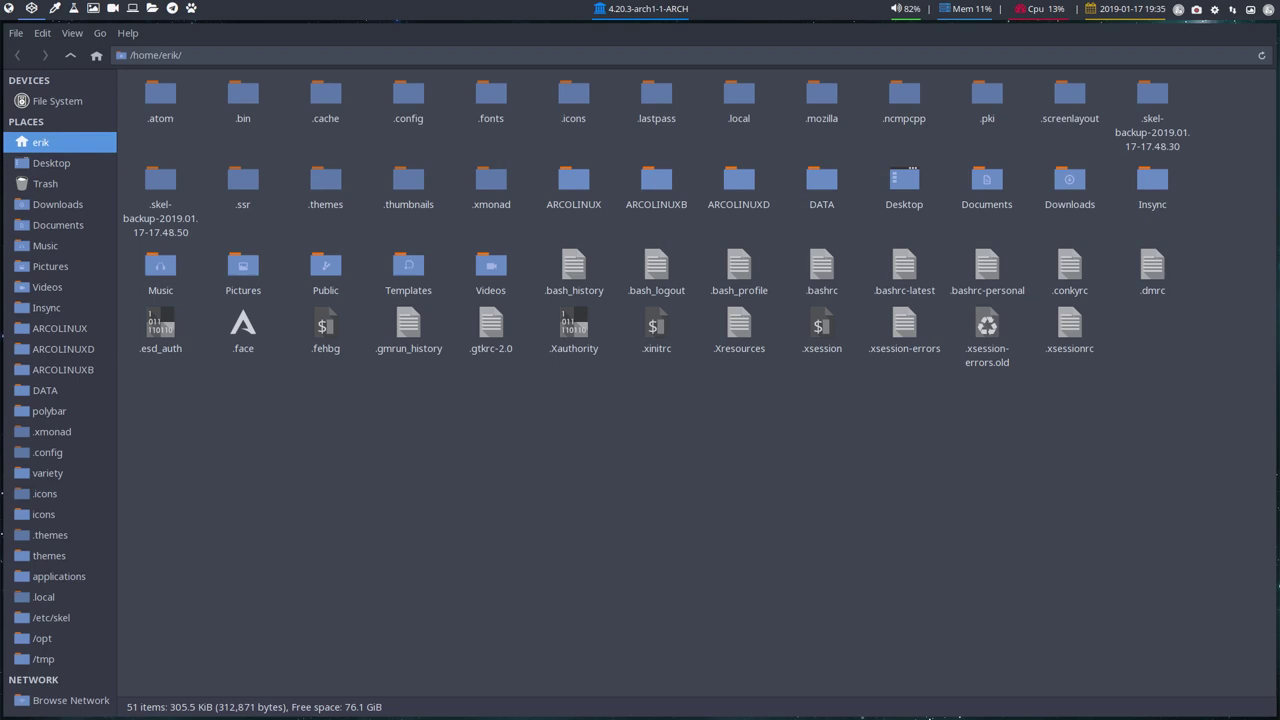
left_click(49, 411)
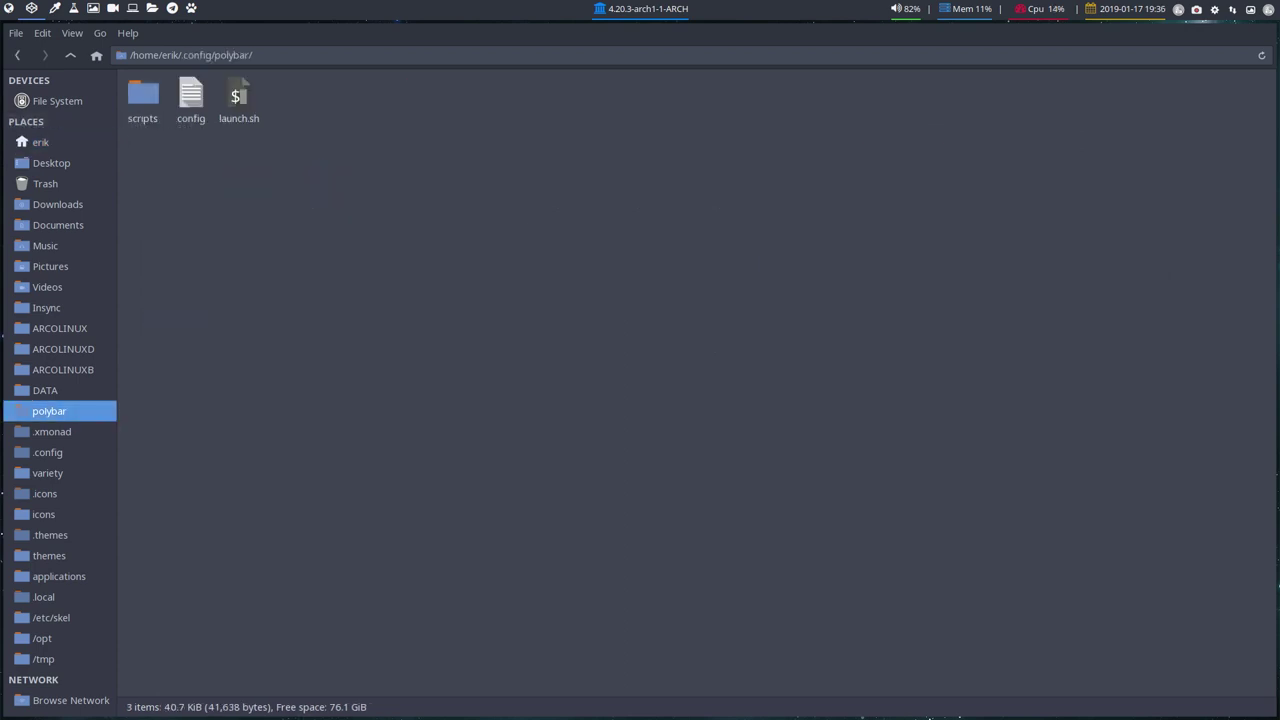
left_click(52, 431)
double_click(160, 96)
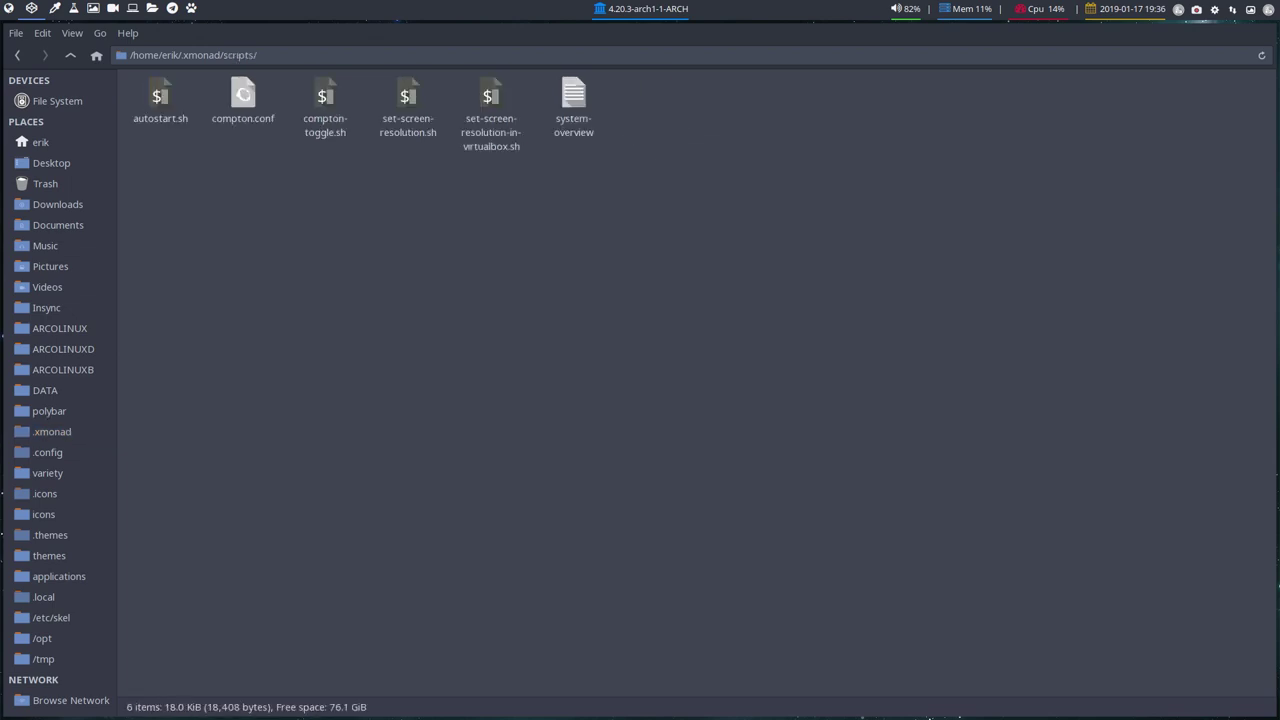
- Duplicate compton.conf in the same folder, rename the copy to compton-, the account's username and .conf, and close the file manager
left_click(243, 100)
key("ctrl+c")
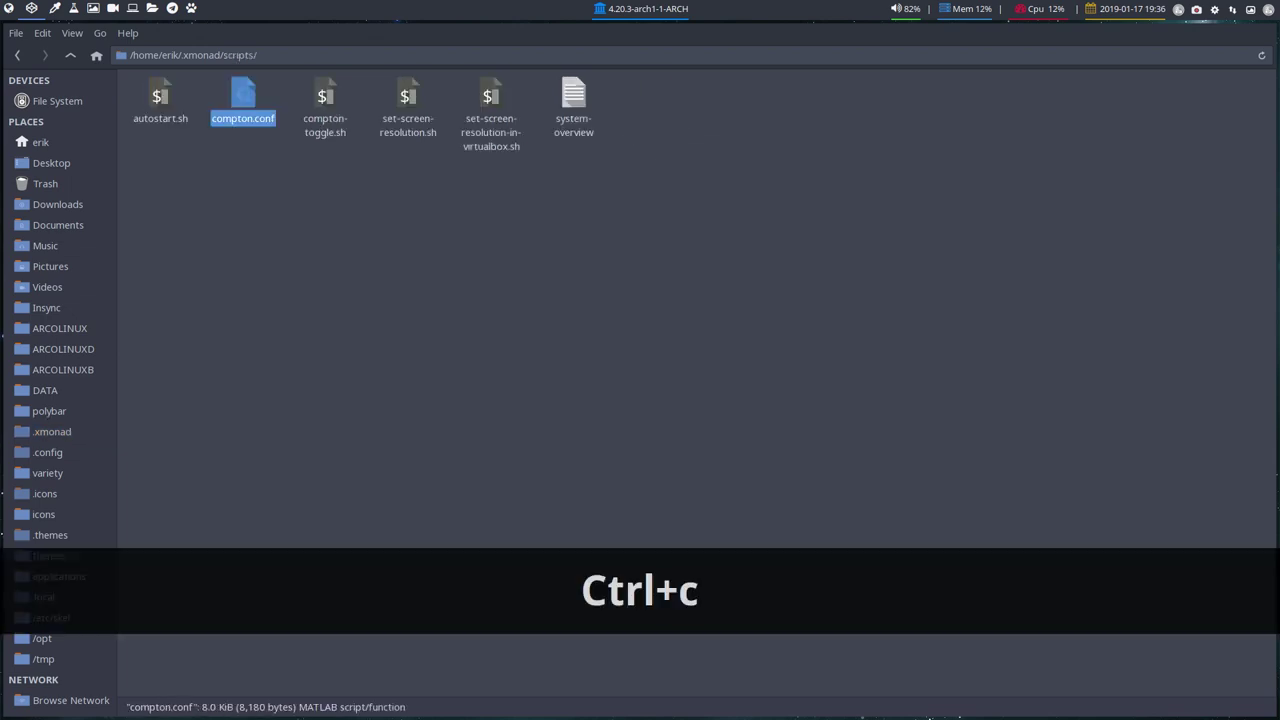
key("ctrl+v")
key("F2")
key("Right")
key("BackSpace")
key("BackSpace")
key("BackSpace")
key("BackSpace")
key("BackSpace")
key("BackSpace")
key("BackSpace")
key("BackSpace")
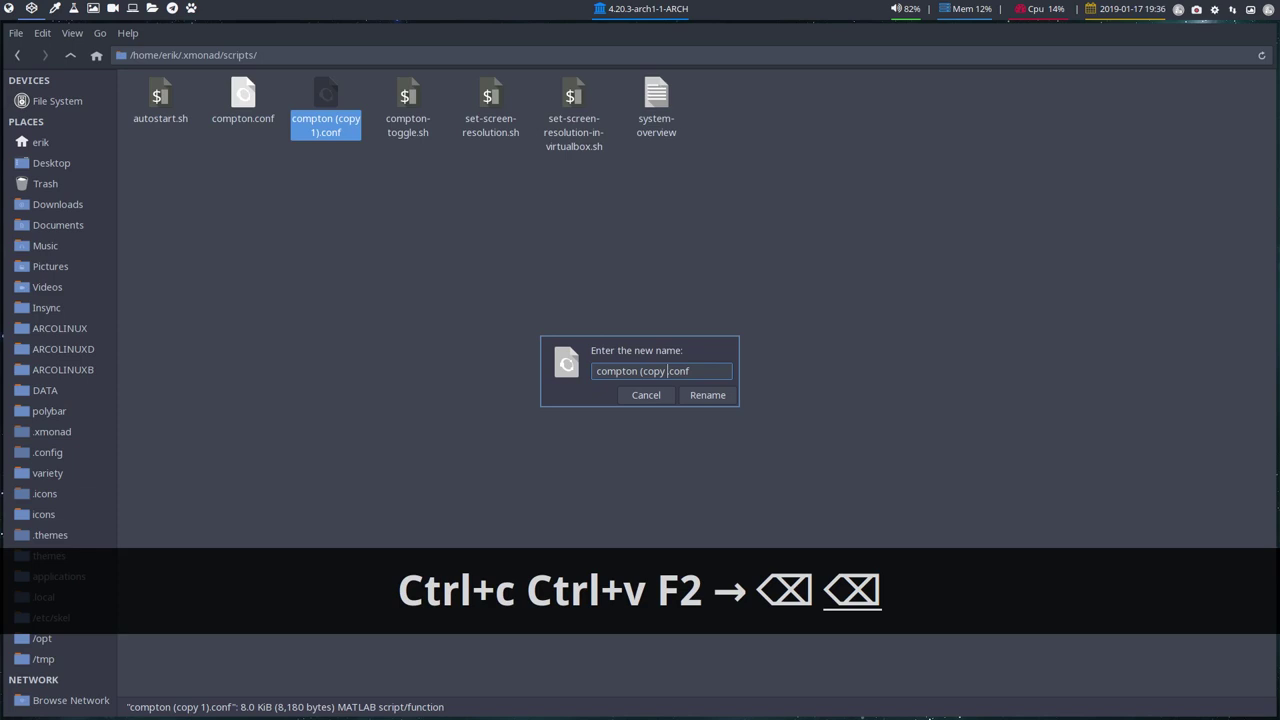
key("BackSpace")
type("-erik")
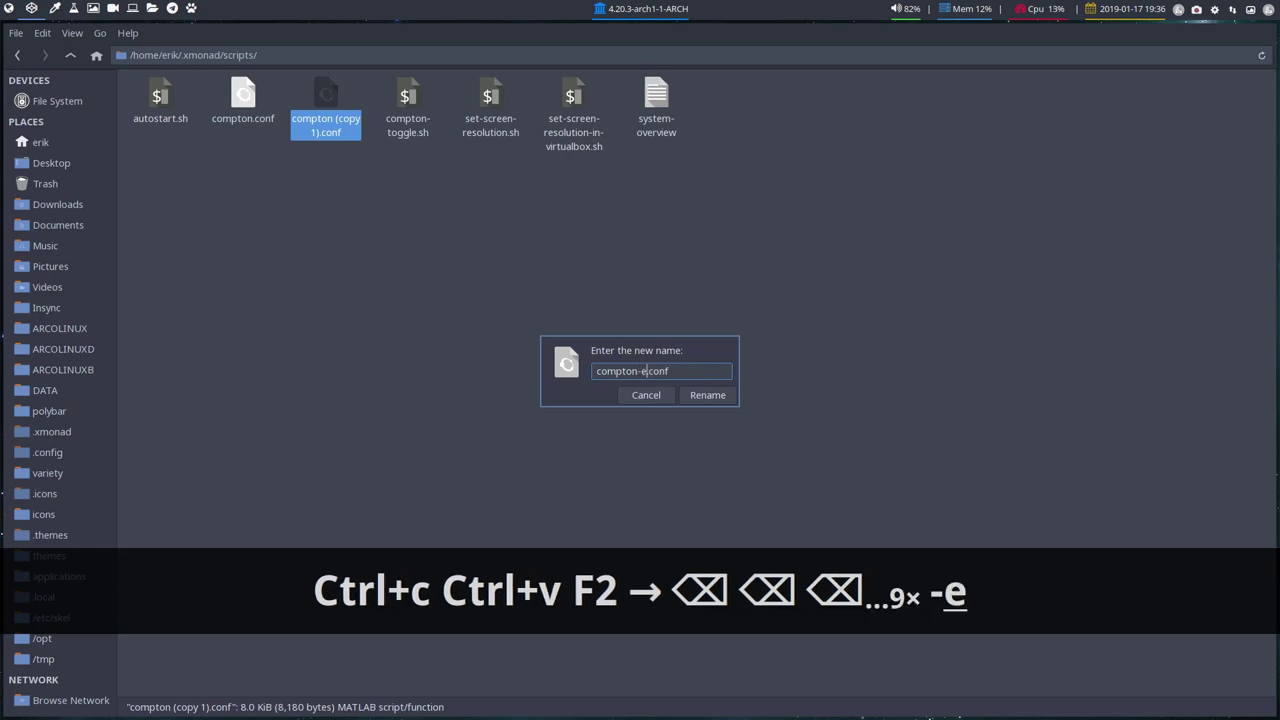
key("Return")
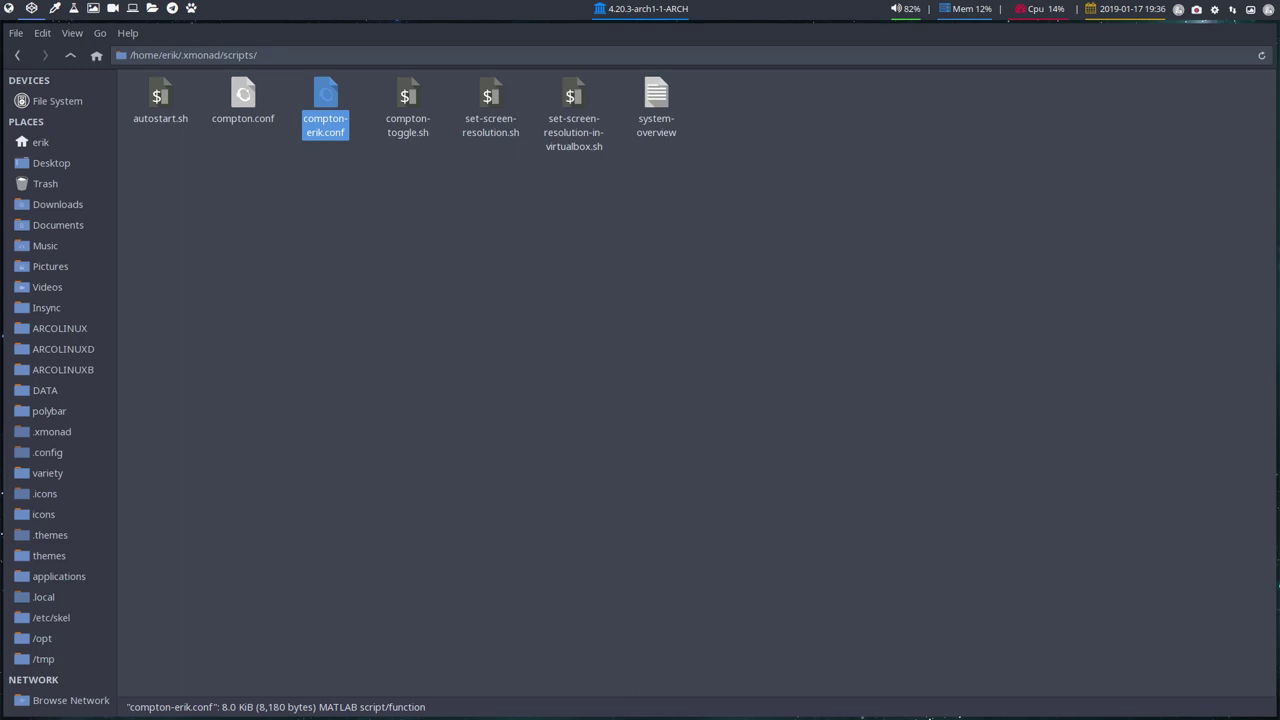
key("super+q")
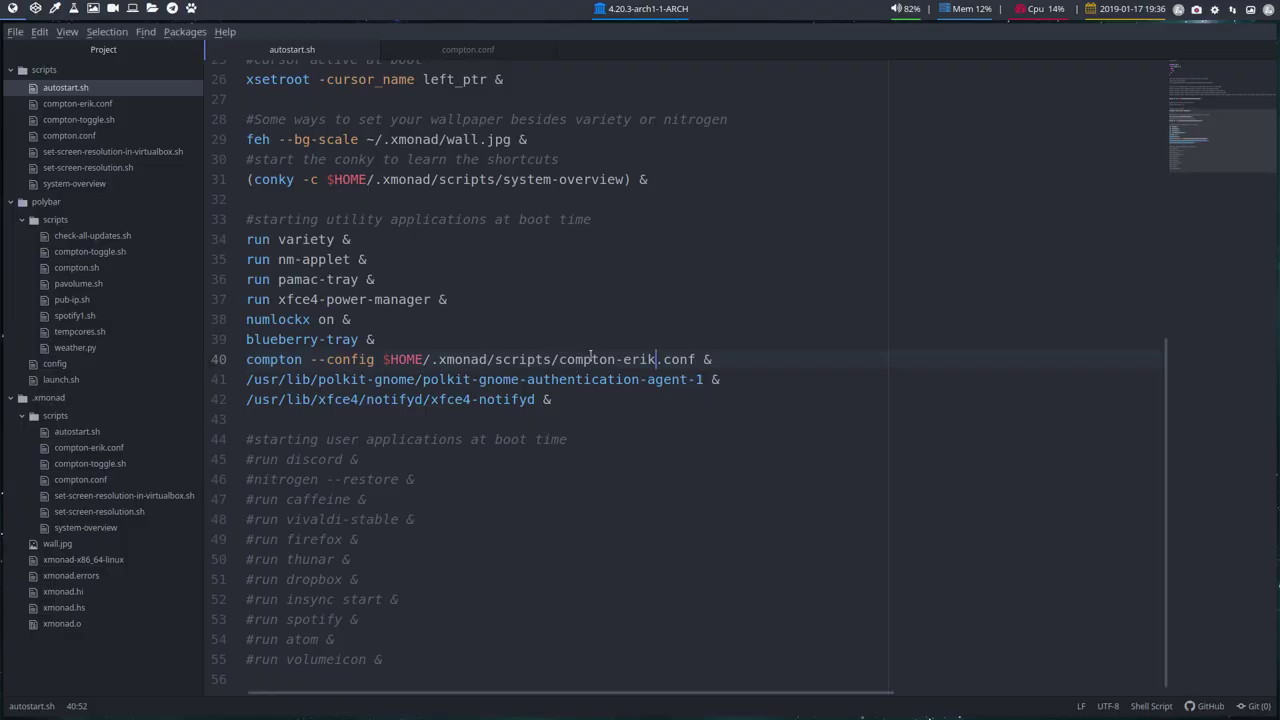
- Check the personal config's file name in the compton launch line of autostart.sh and close the editor
left_click_drag(559, 359, 656, 359)
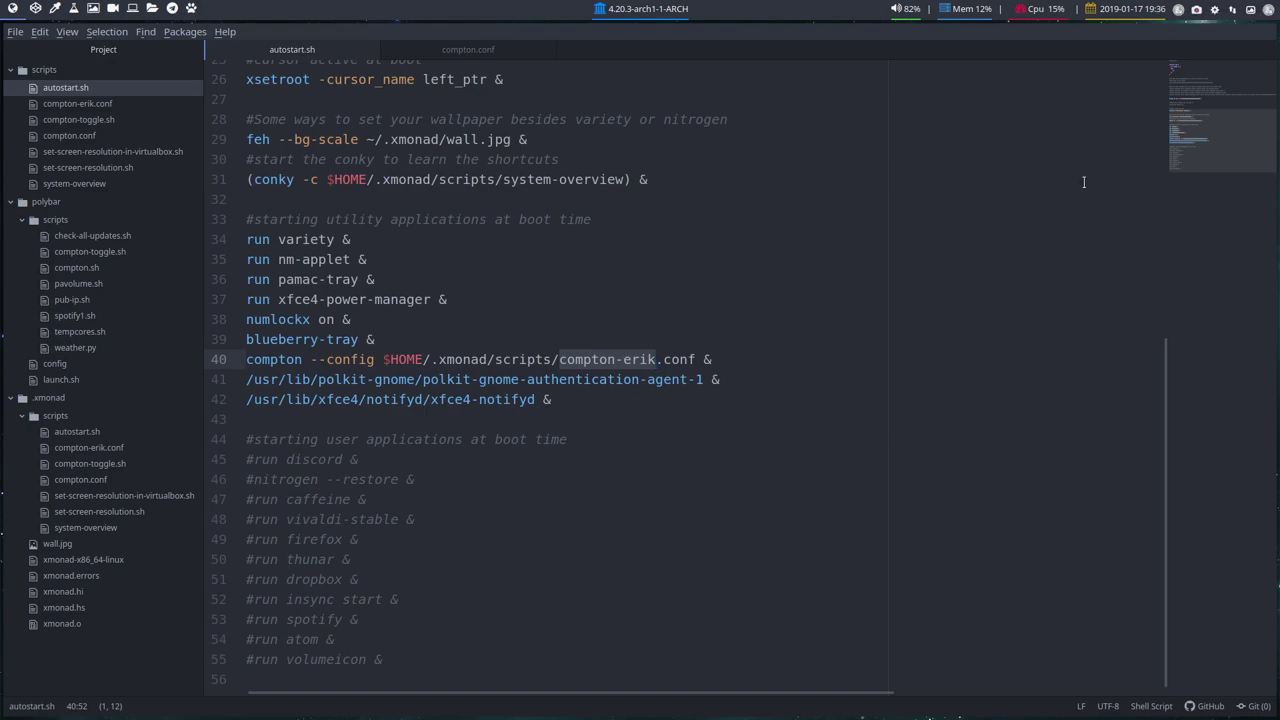
key("super+shift+q")
left_click(1196, 9)
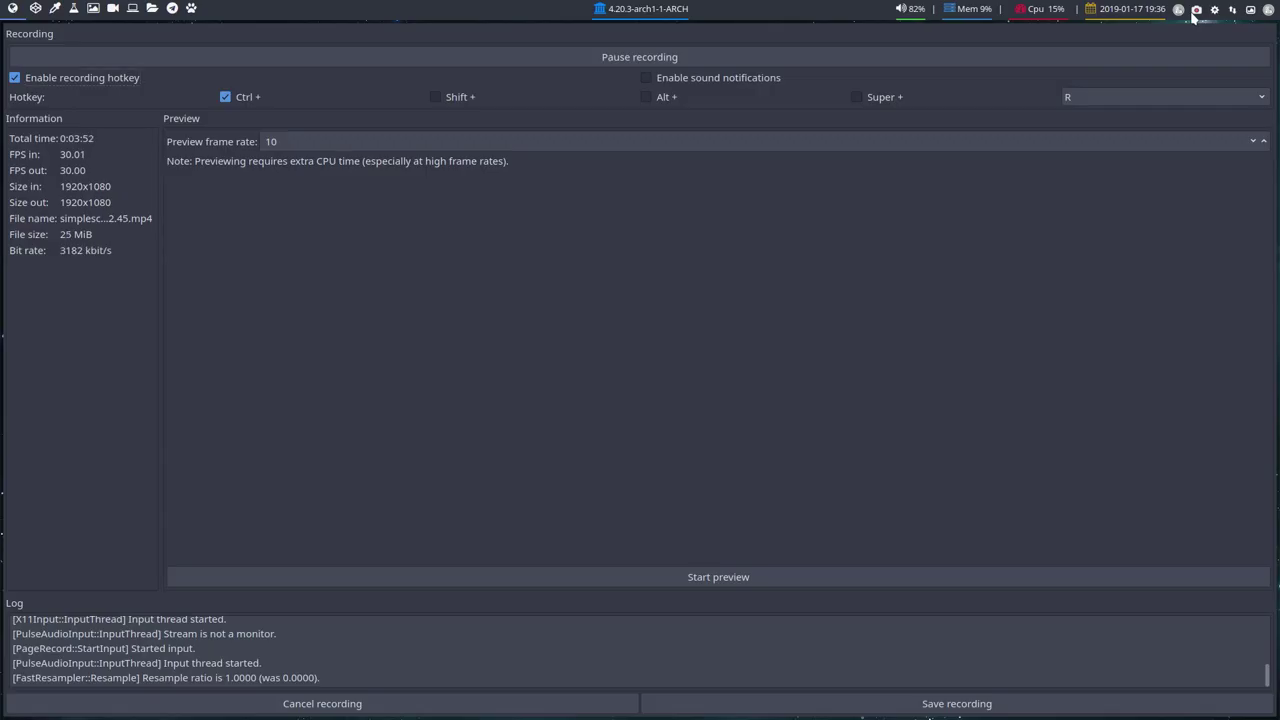
right_click(1196, 9)
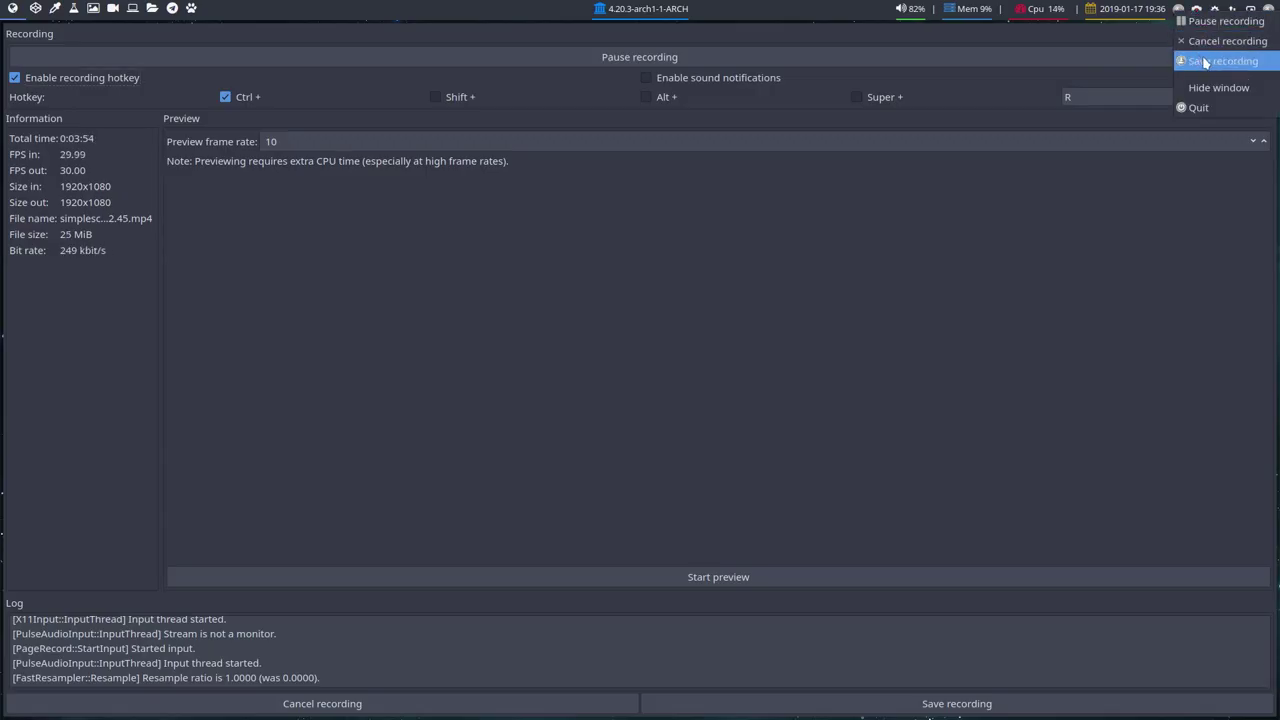